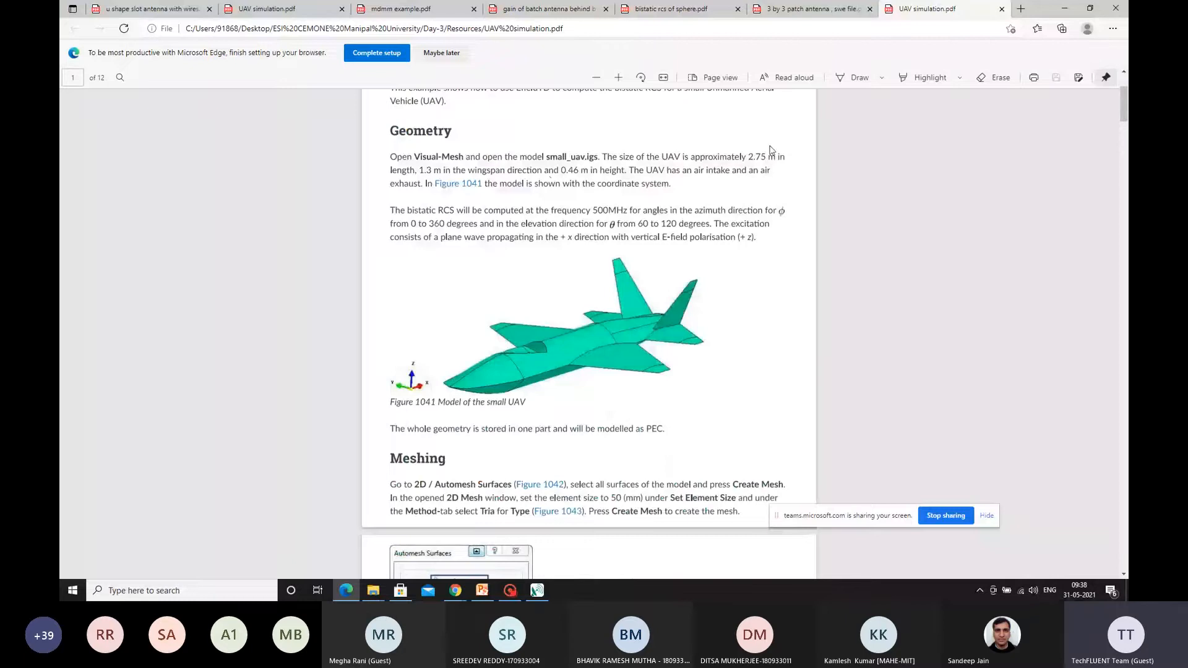
Step: Close the duplicate UAV simulation PDF and view the introduction in the remaining copy
key(ctrl+w)
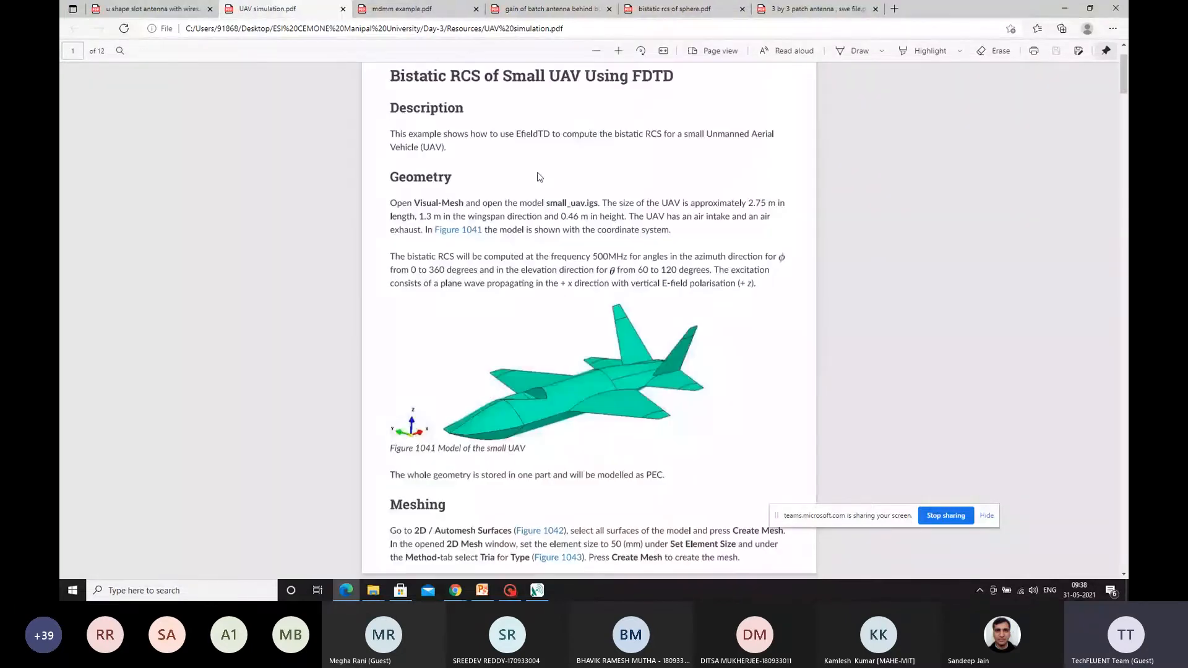
scroll(538, 178, up, 1)
scroll(527, 207, down, 1)
Step: Browse the CEM One 2021.0 installation's Examples to the EfieldTD folder and locate small_uav_fdtd_VE
click(373, 591)
click(109, 315)
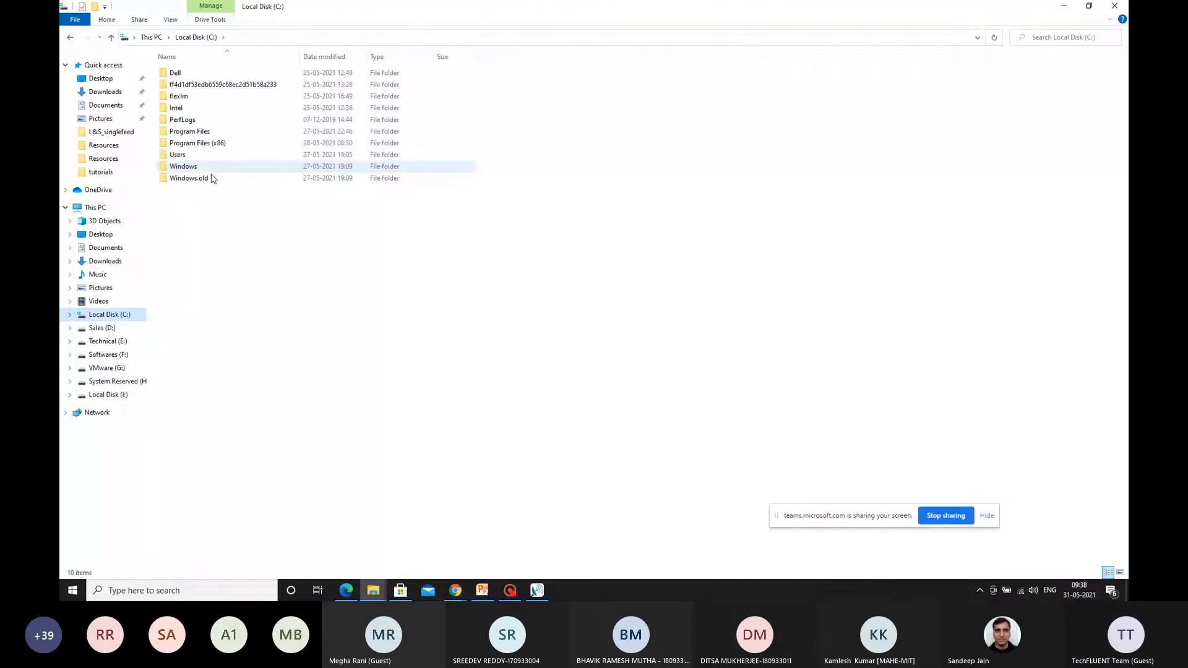
double_click(197, 131)
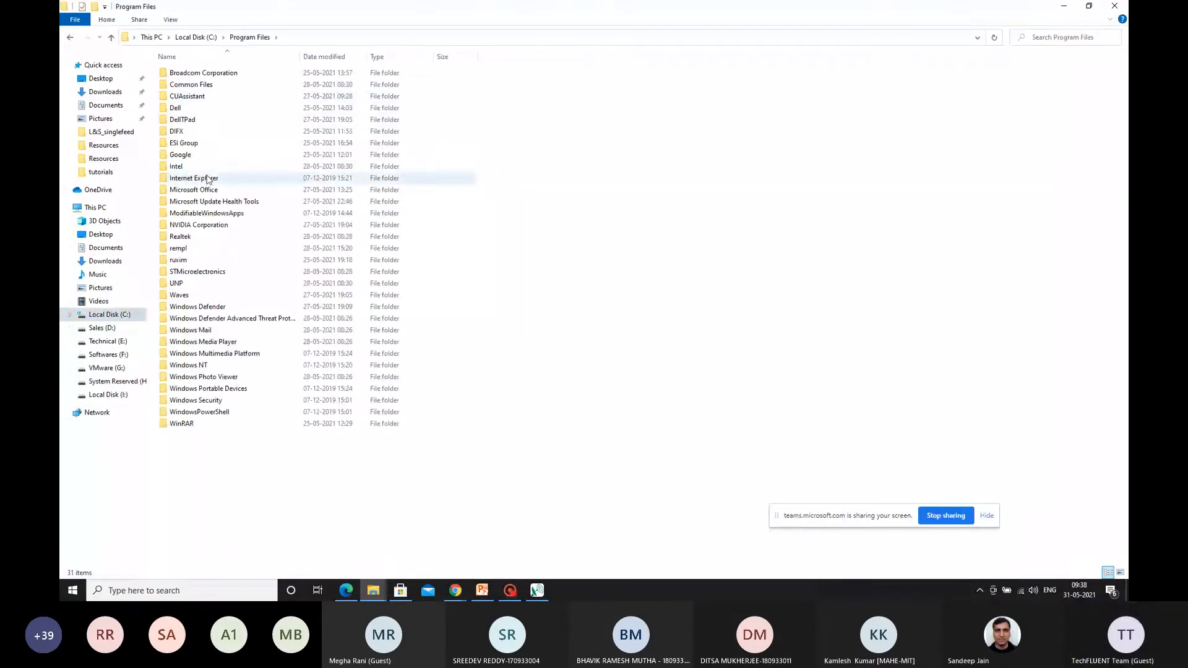
double_click(183, 143)
double_click(200, 75)
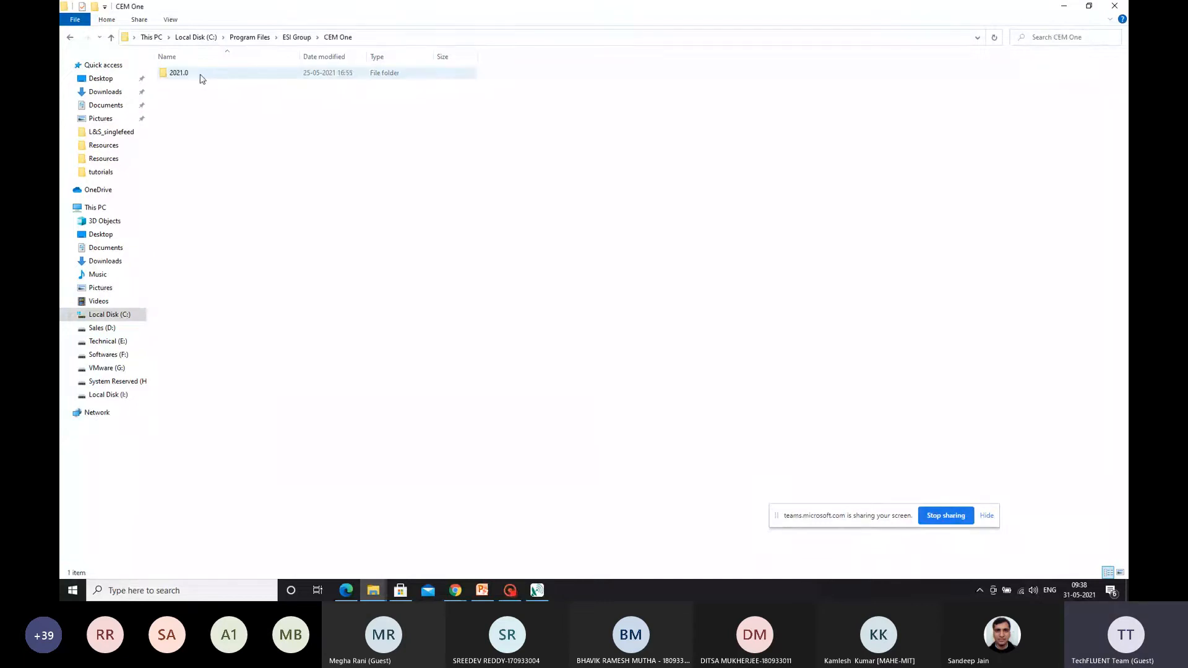
double_click(195, 73)
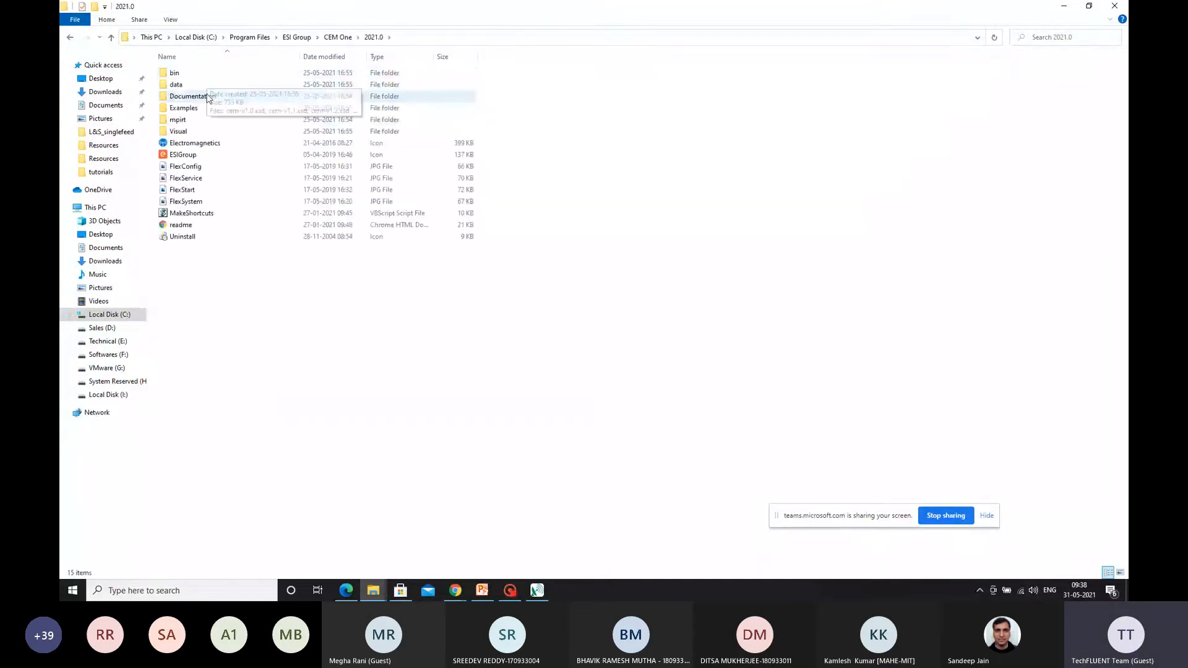
double_click(206, 109)
double_click(210, 120)
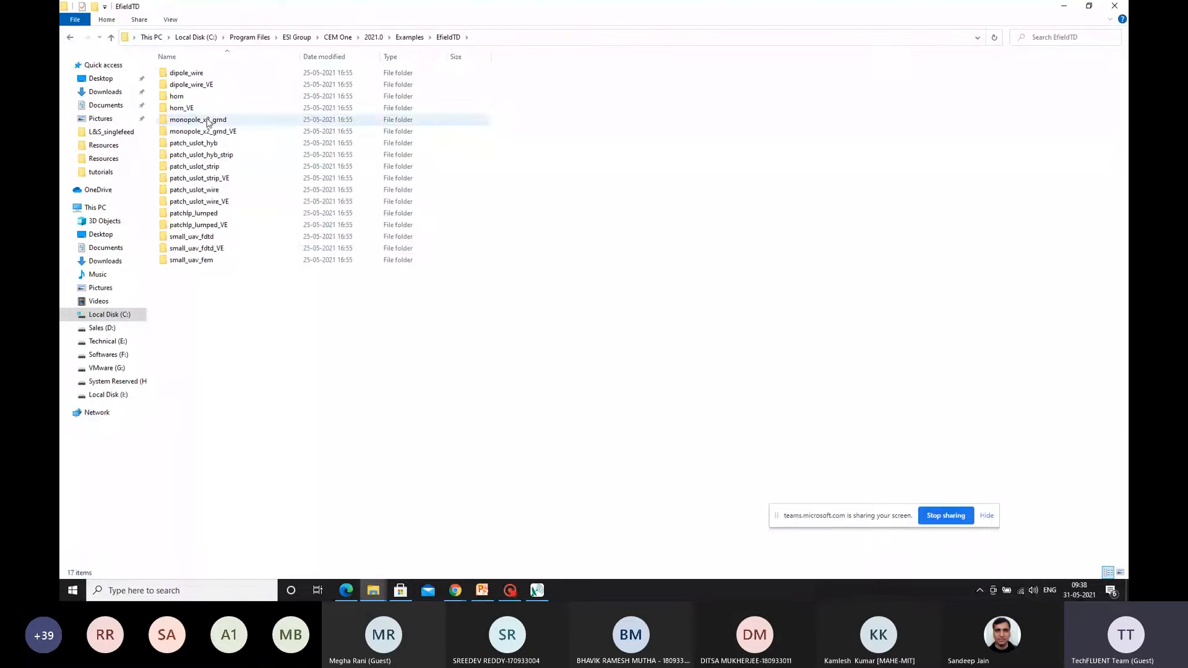
click(238, 250)
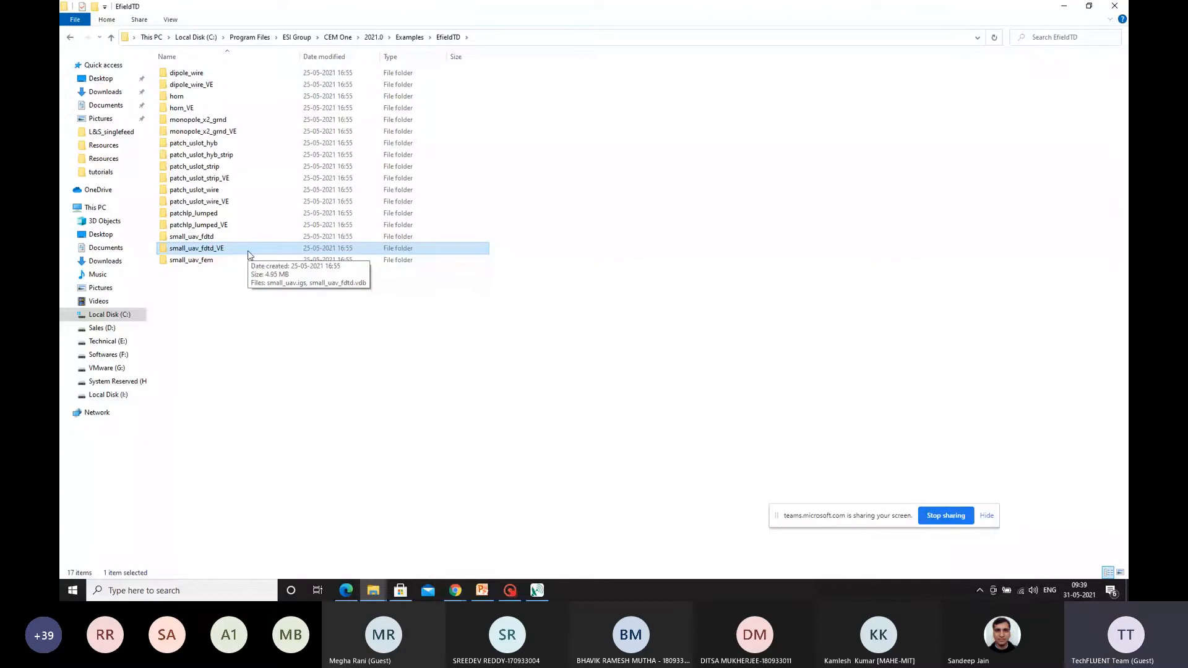
Step: Open the small_uav_fdtd_VE folder from the Day-3 Excercises of the desktop course folder and move its window aside
click(1056, 3)
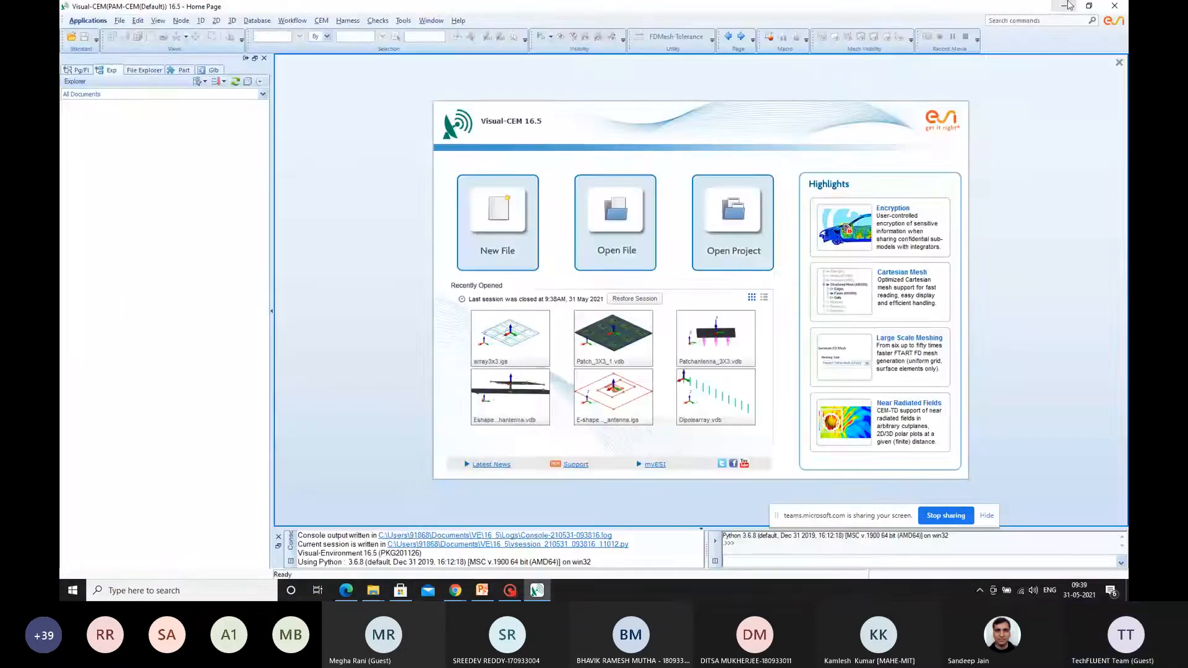
click(1064, 5)
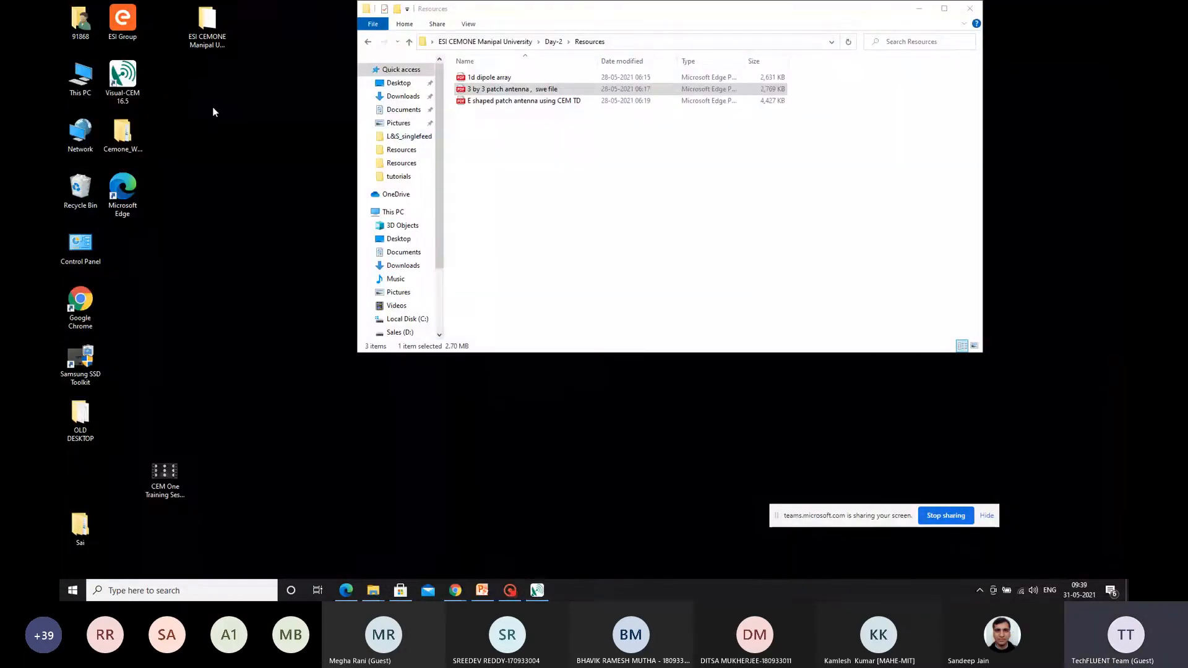
double_click(207, 25)
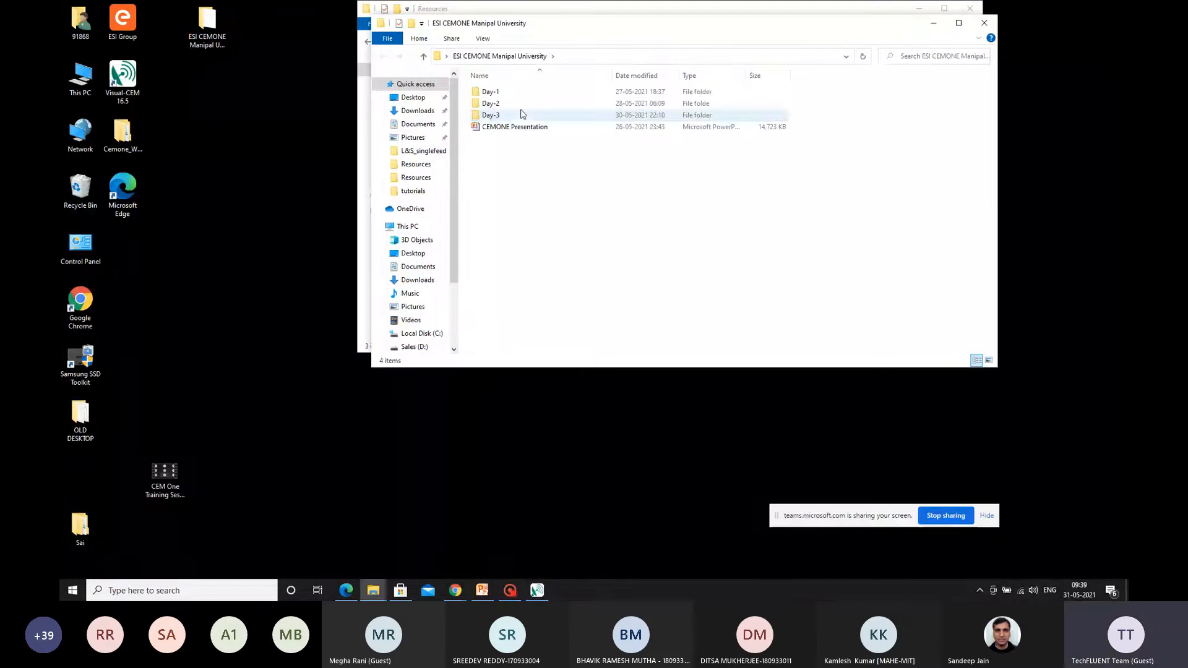
double_click(523, 114)
double_click(497, 92)
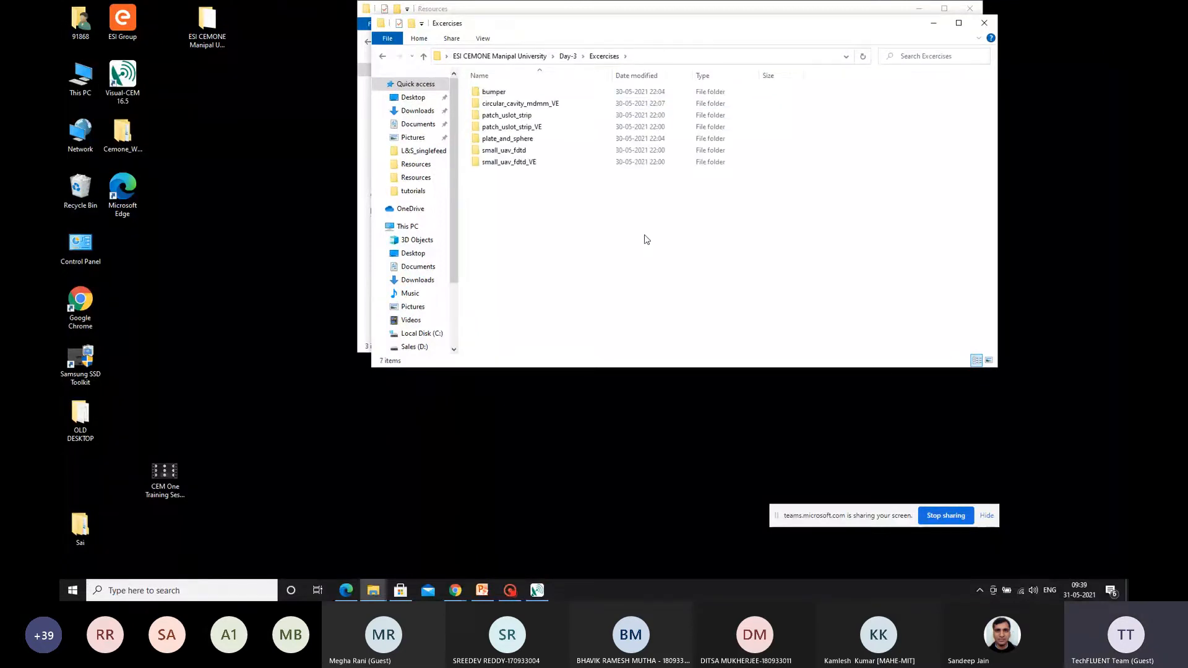
double_click(509, 162)
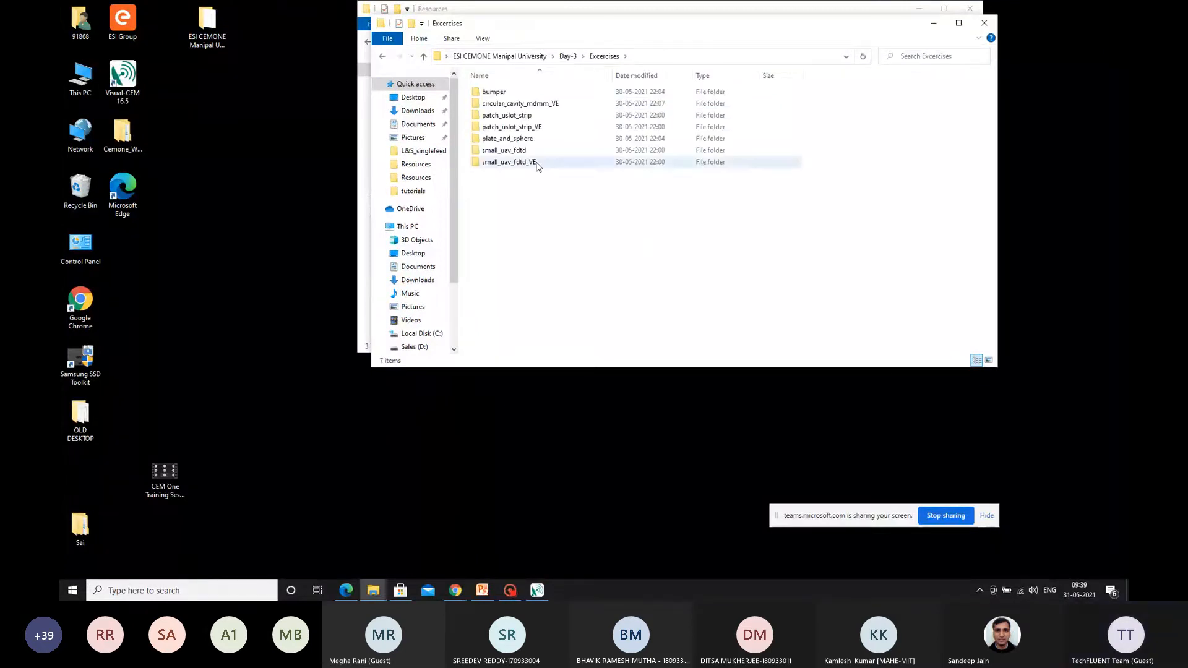
drag(608, 23, 342, 63)
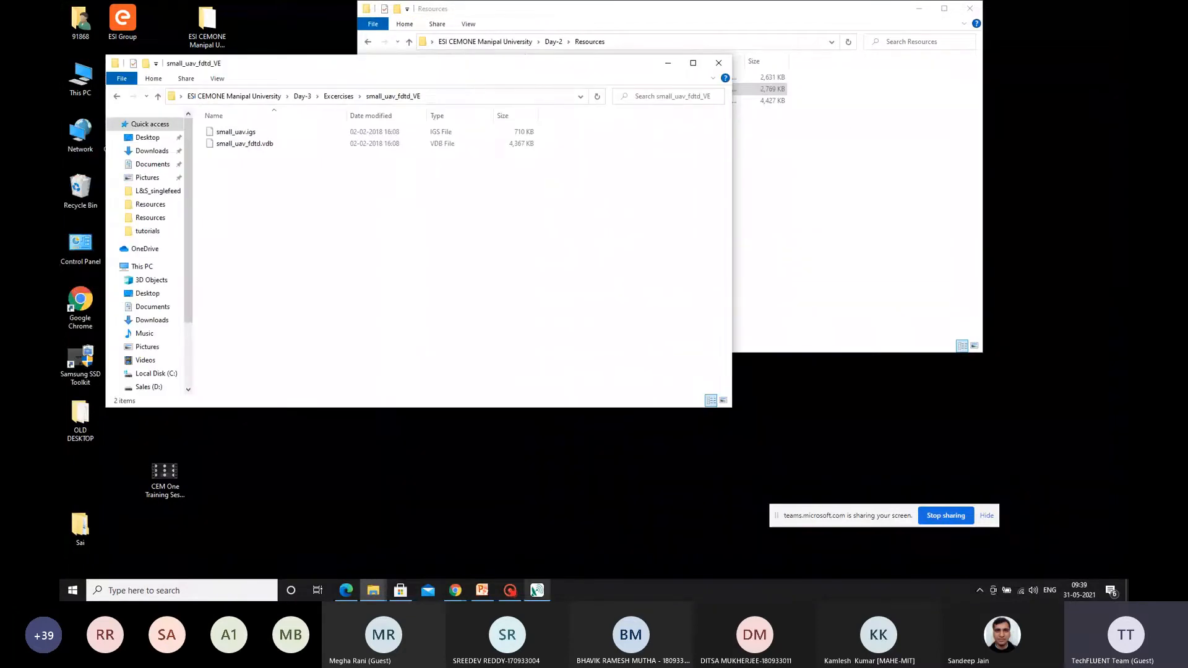
Step: Switch to Visual-CEM, shrink its window beside the folder and load small_uav.igs into it
click(537, 590)
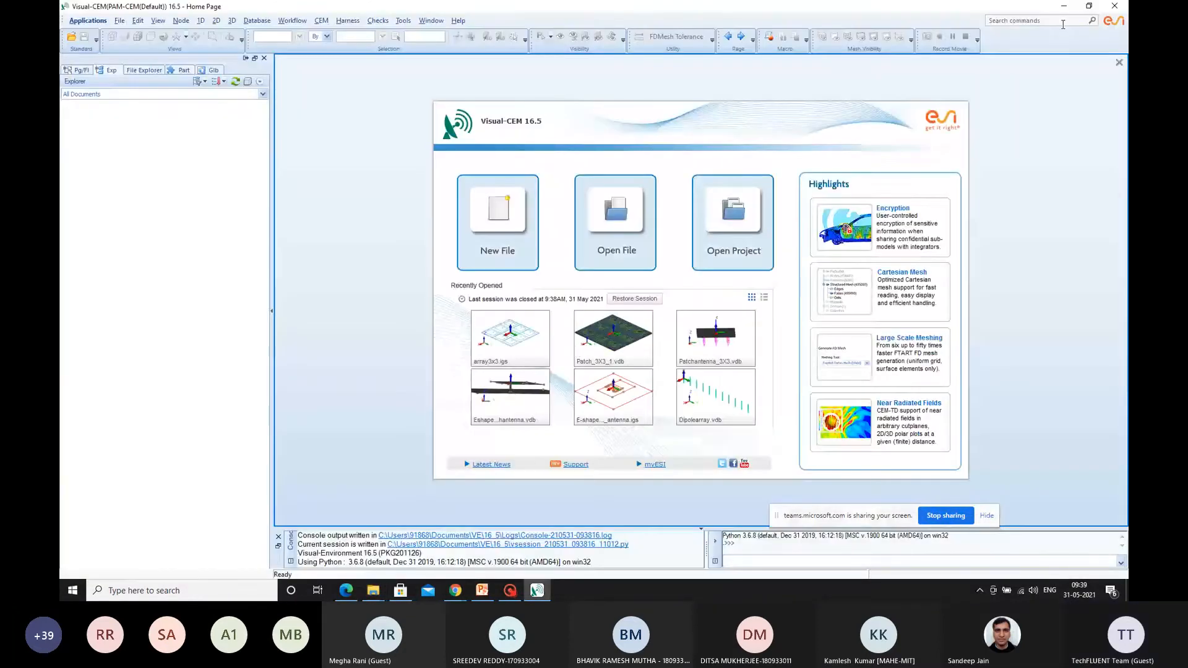
click(1089, 7)
drag(329, 132, 504, 146)
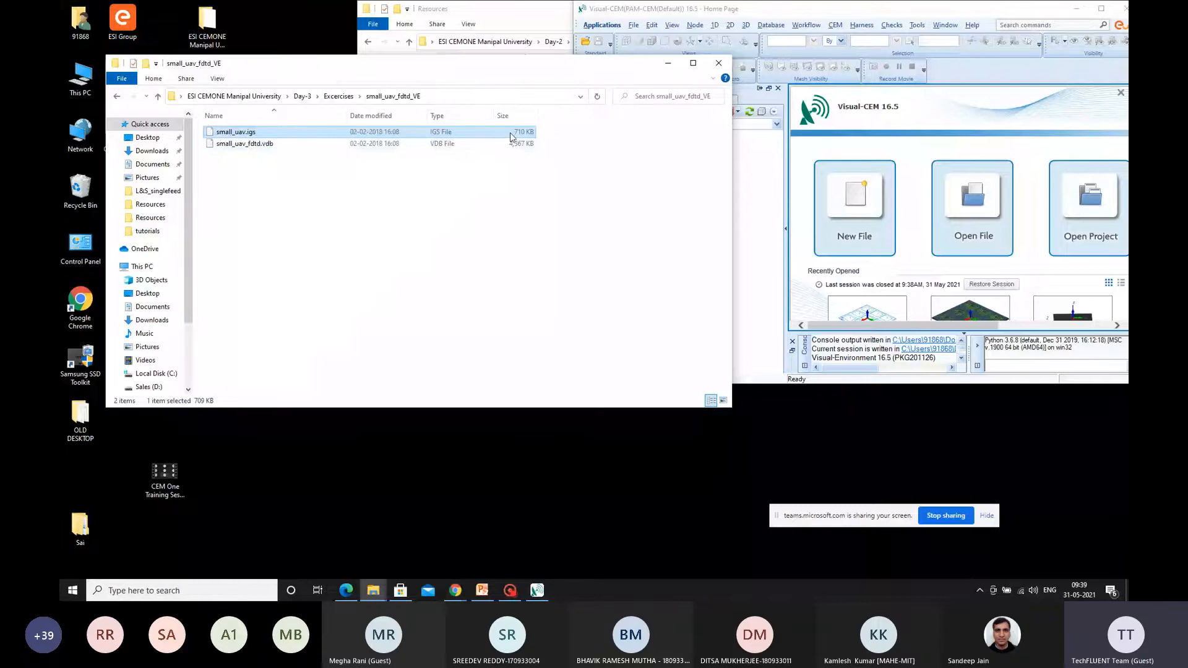
drag(511, 136, 987, 238)
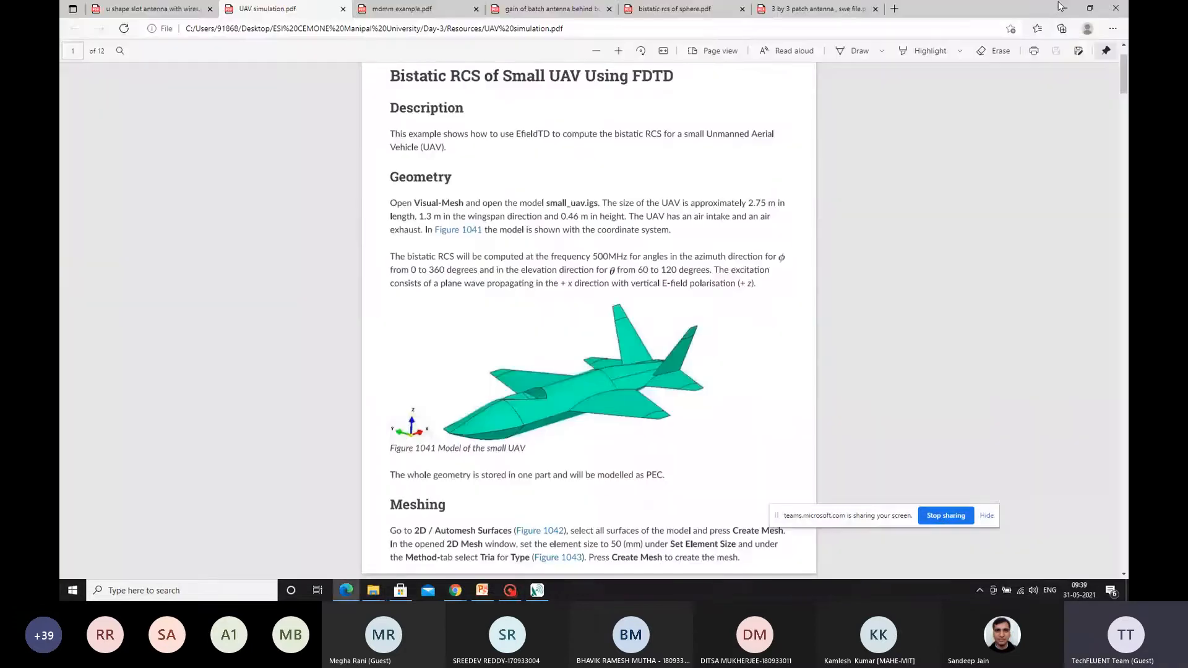
Step: Arrange the UAV simulation PDF and the Visual-CEM window side by side, extending Visual-CEM to nearly full screen height
click(1090, 8)
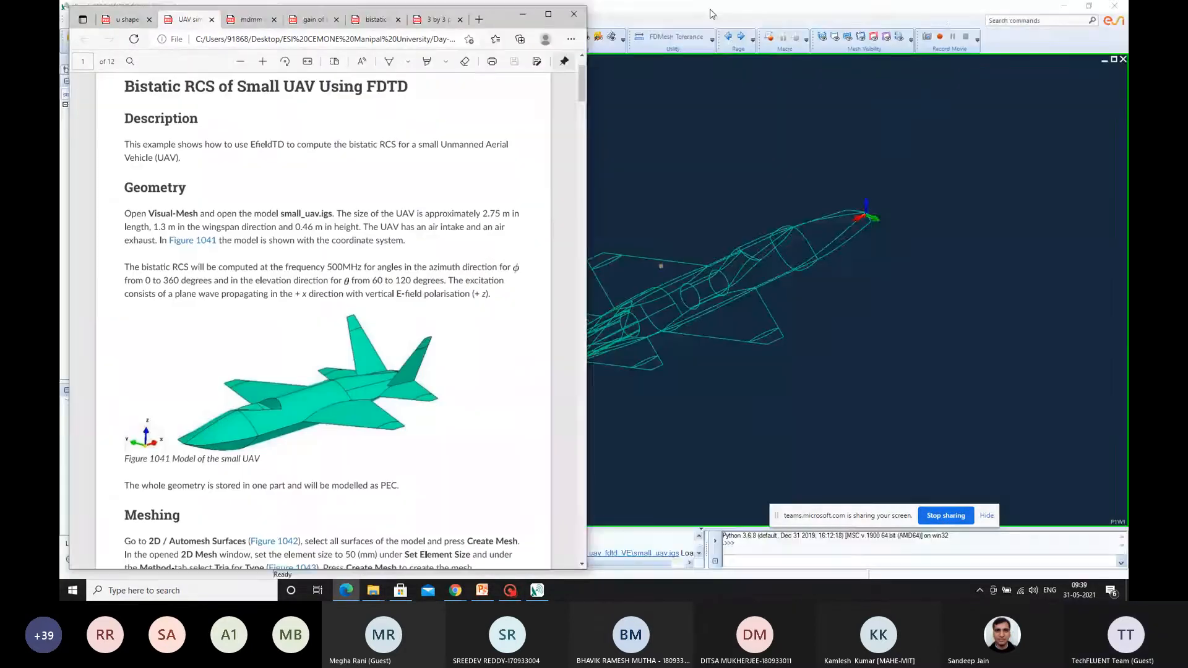
double_click(711, 11)
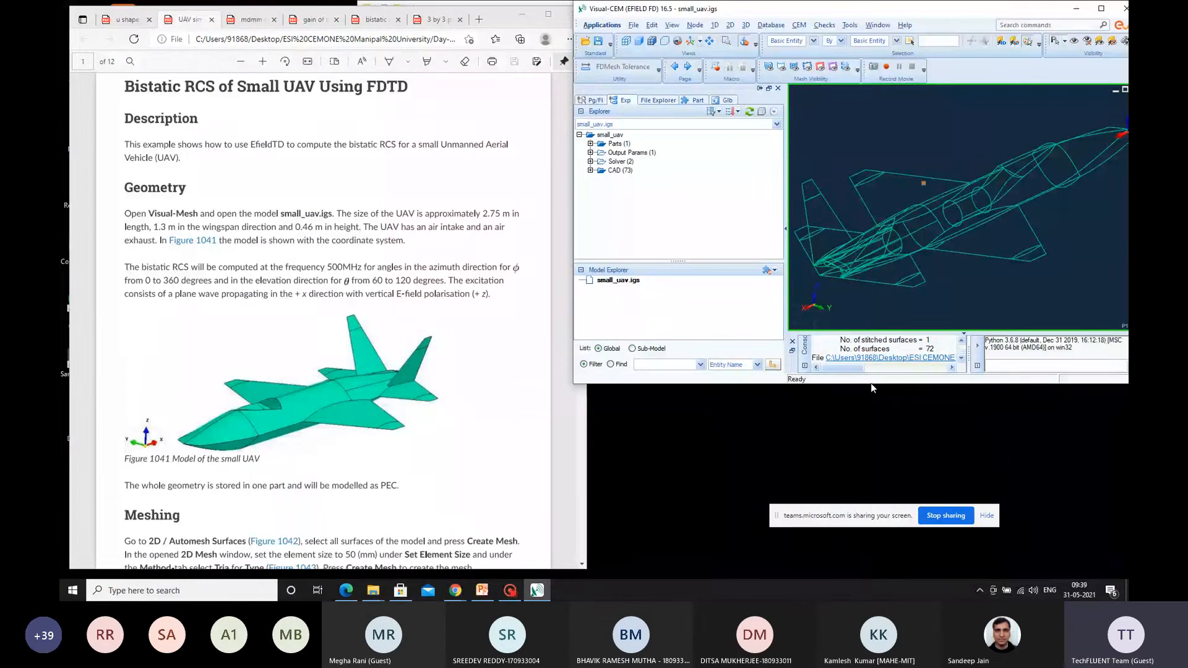
drag(871, 383, 880, 571)
click(495, 20)
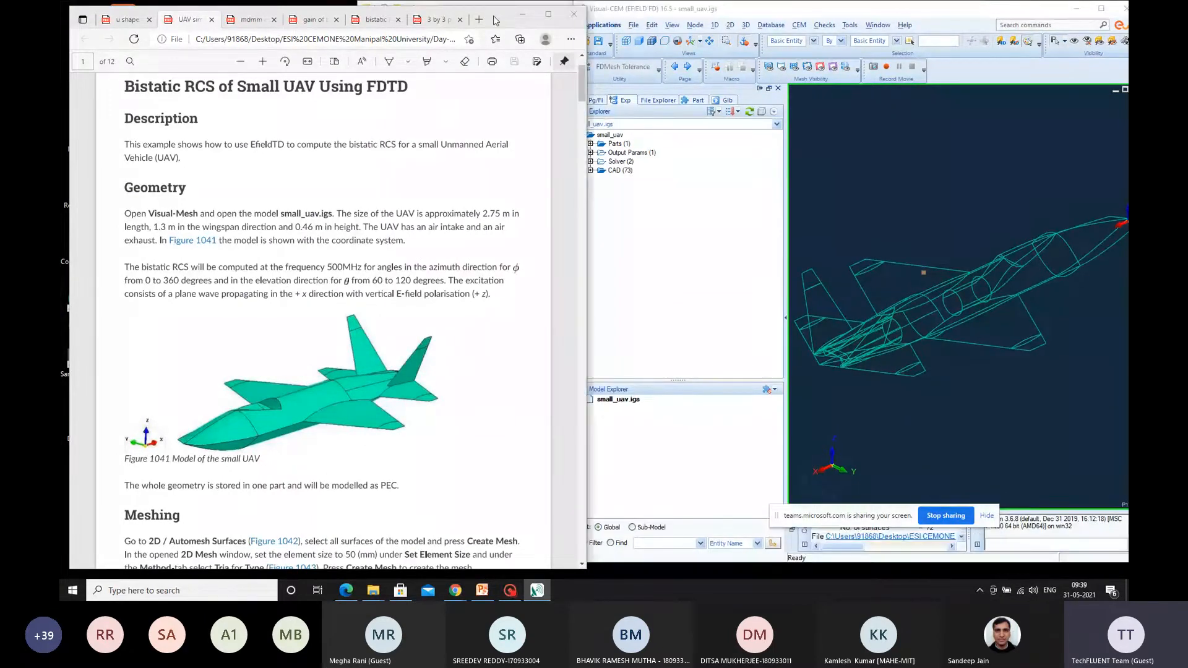
drag(495, 21, 495, 16)
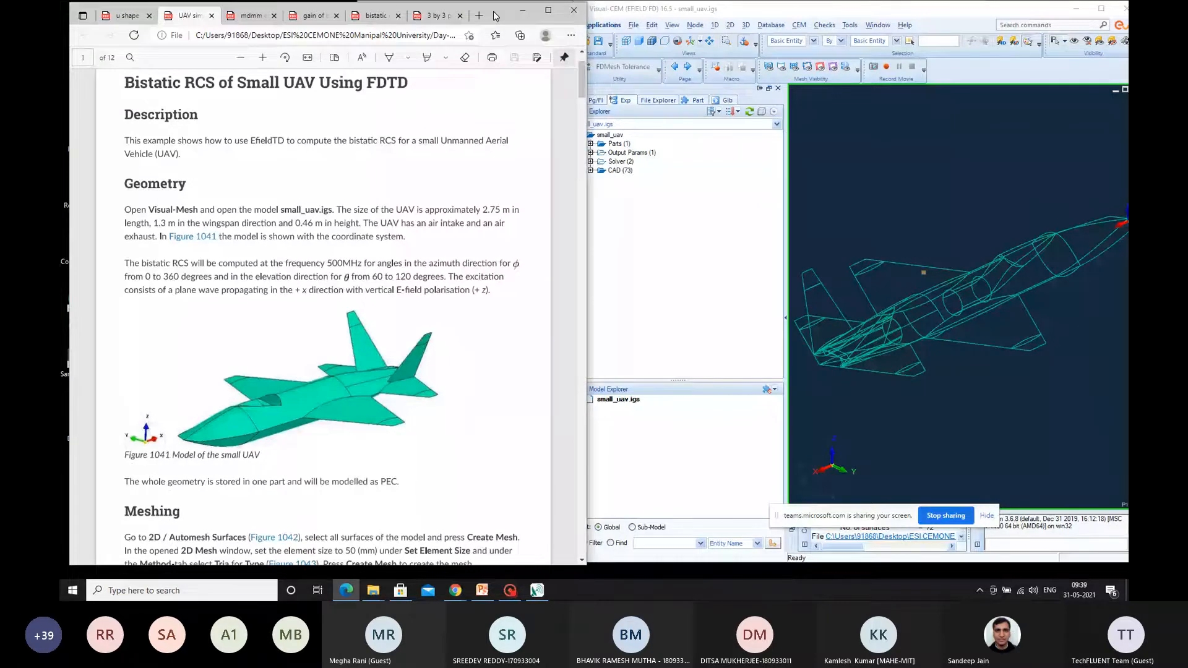
drag(495, 16, 495, 14)
Step: Display the UAV model shaded and switch to the Visual-Mesh application for the tutorial's Meshing section
scroll(392, 185, down, 1)
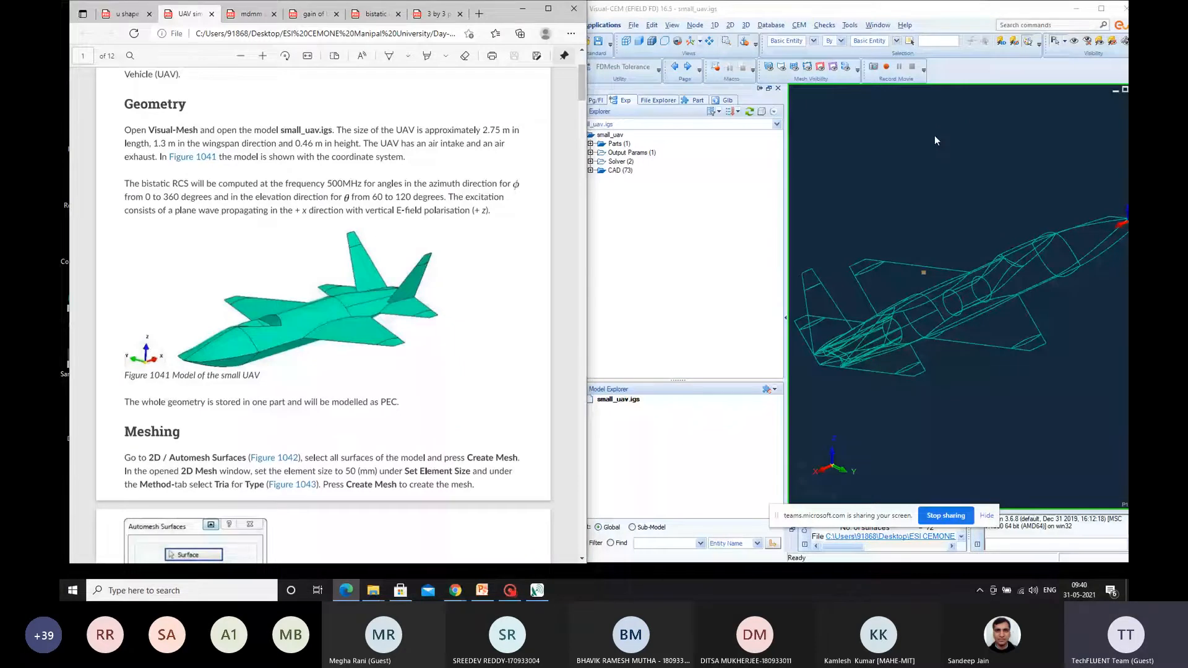
click(639, 41)
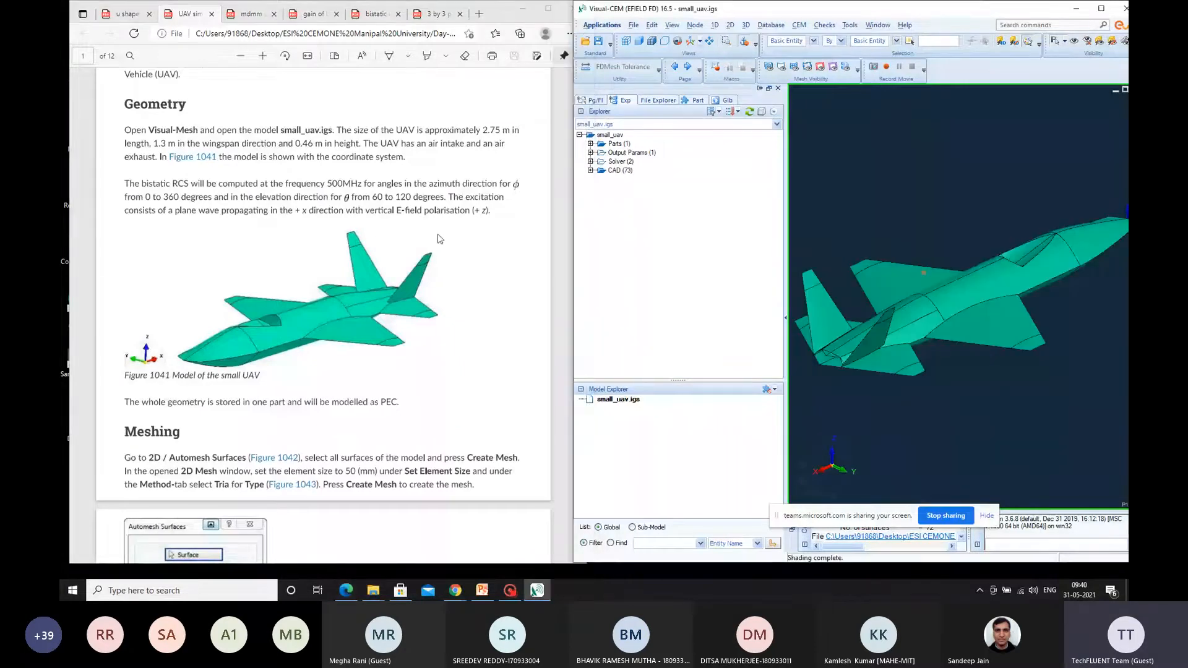
scroll(440, 239, down, 5)
click(749, 26)
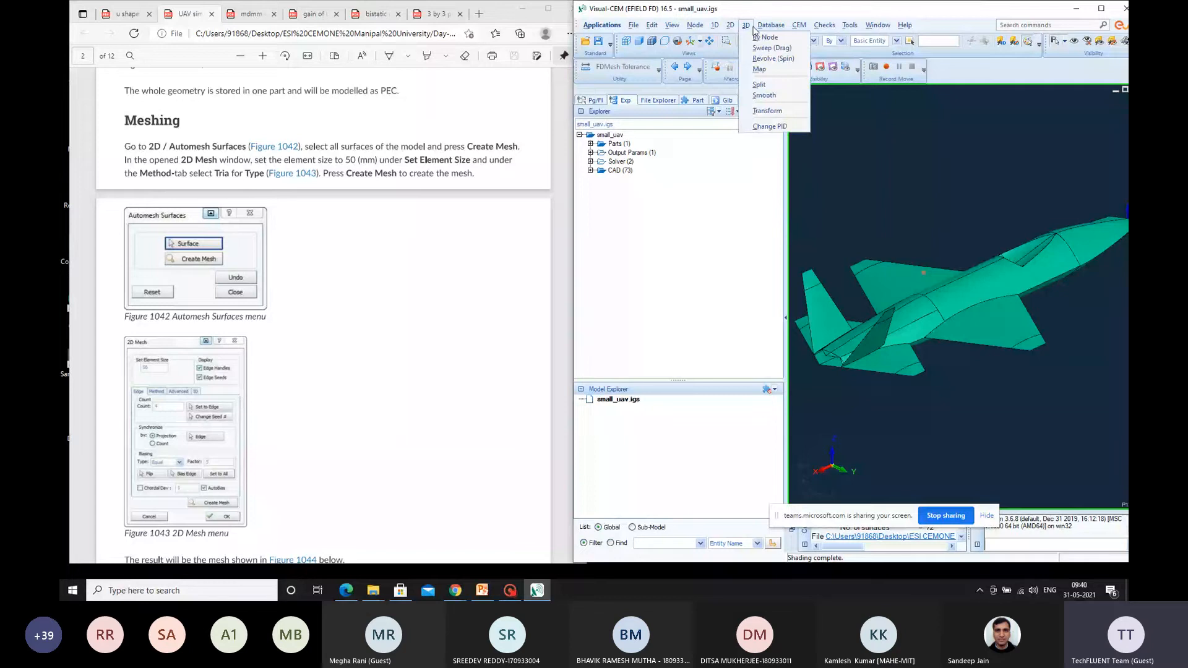
mouse_move(602, 26)
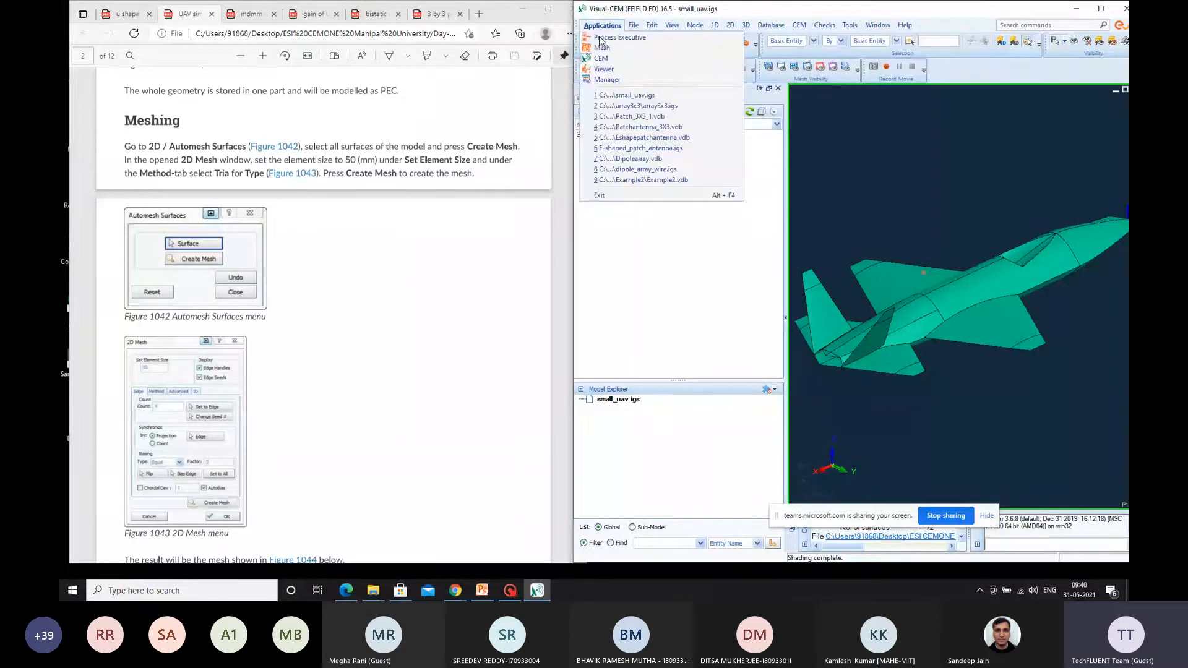
click(601, 48)
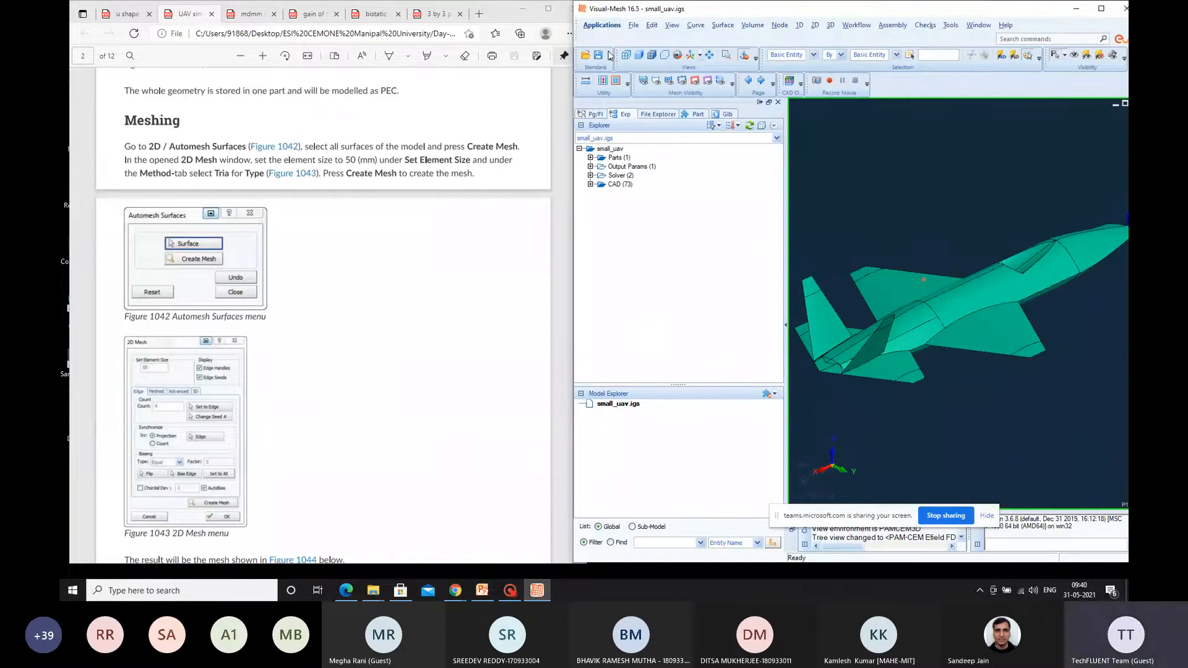
Step: Start Automesh Surfaces, select all surfaces through the model's Parts group and bring up the 2D Mesh settings
click(780, 26)
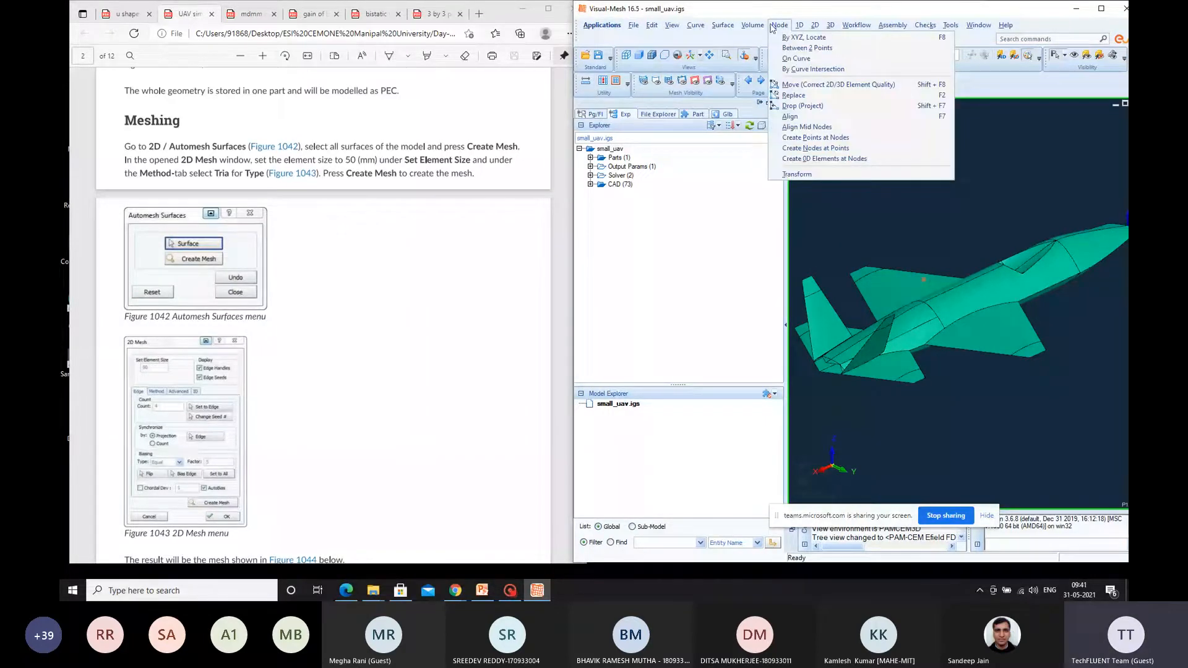
mouse_move(762, 27)
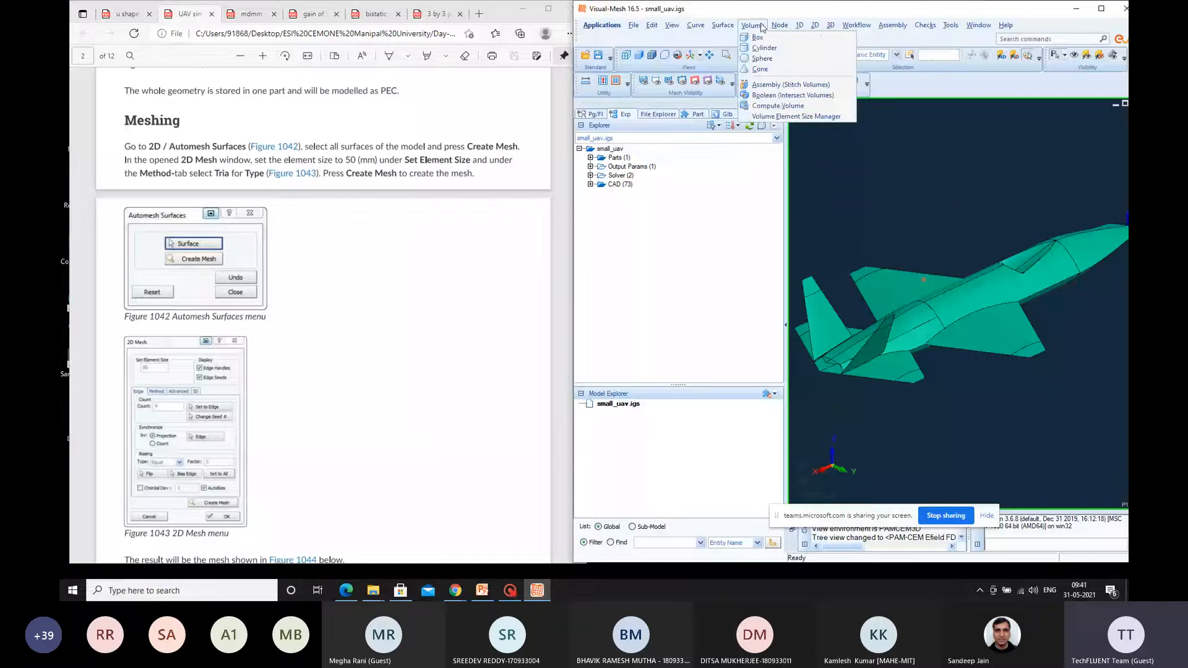
mouse_move(815, 26)
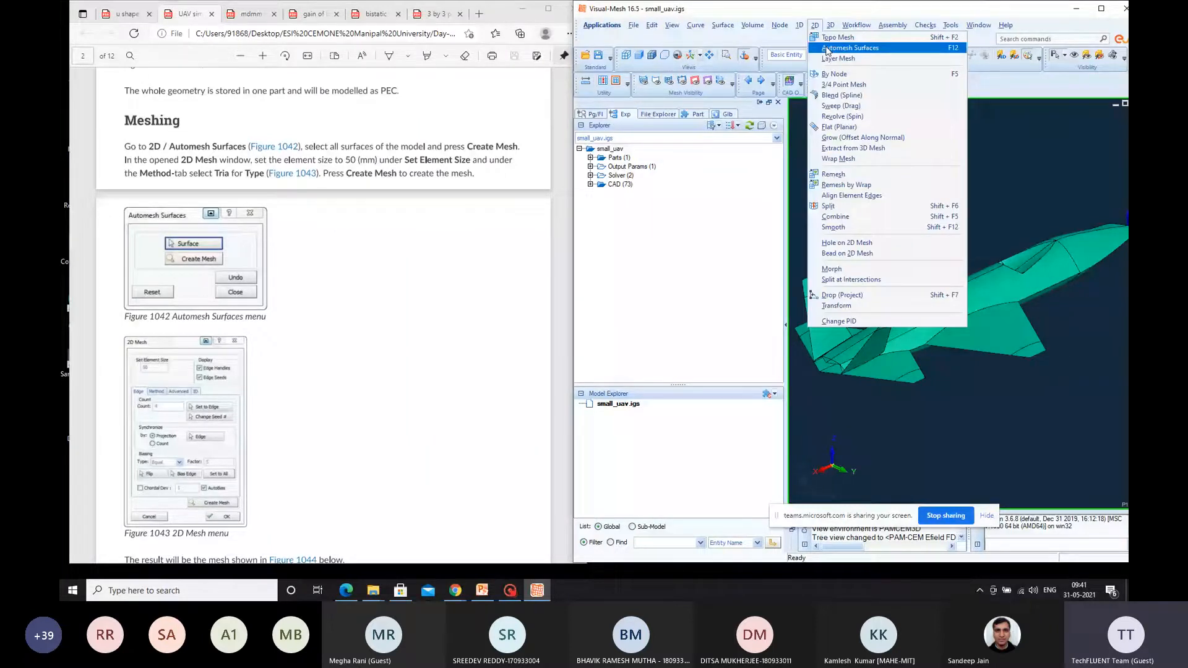
click(827, 48)
right_click(618, 158)
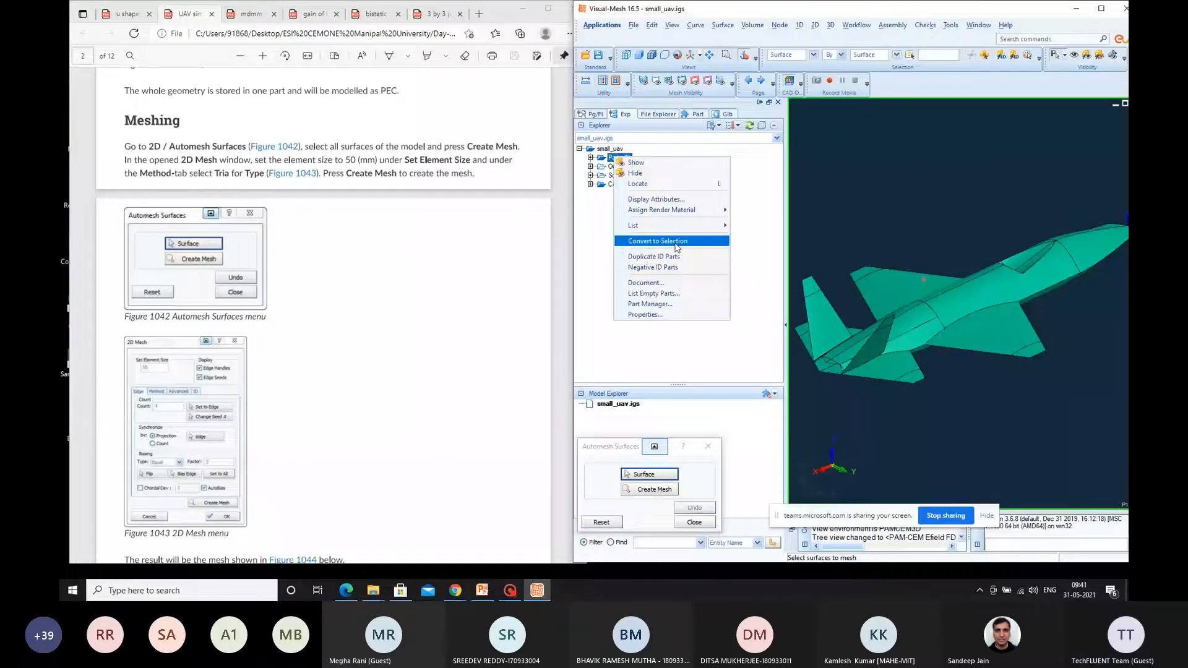
click(677, 242)
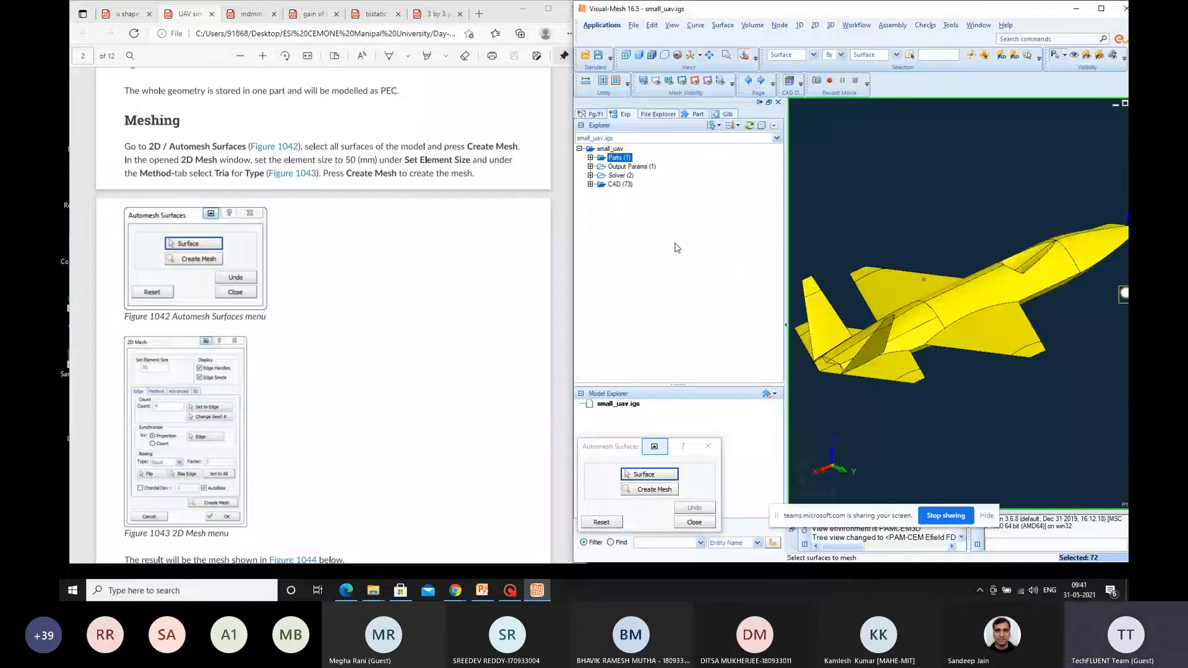
click(650, 490)
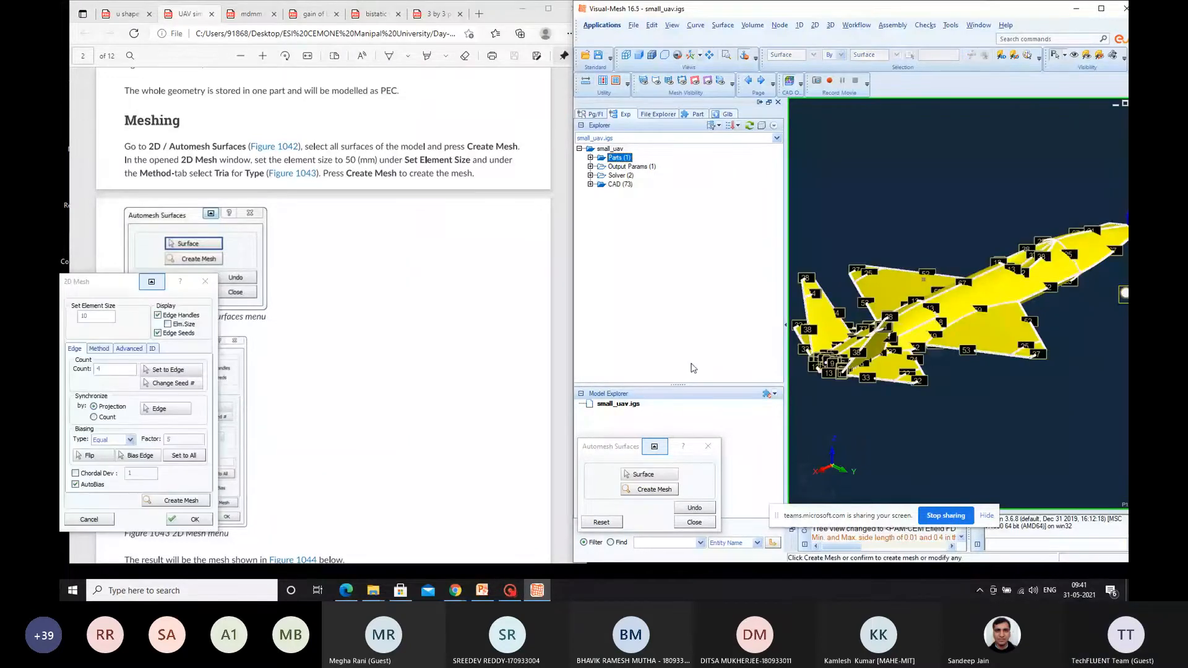
Step: Try to create the UAV's surface mesh with element size 10 and cancel the meshing
click(678, 449)
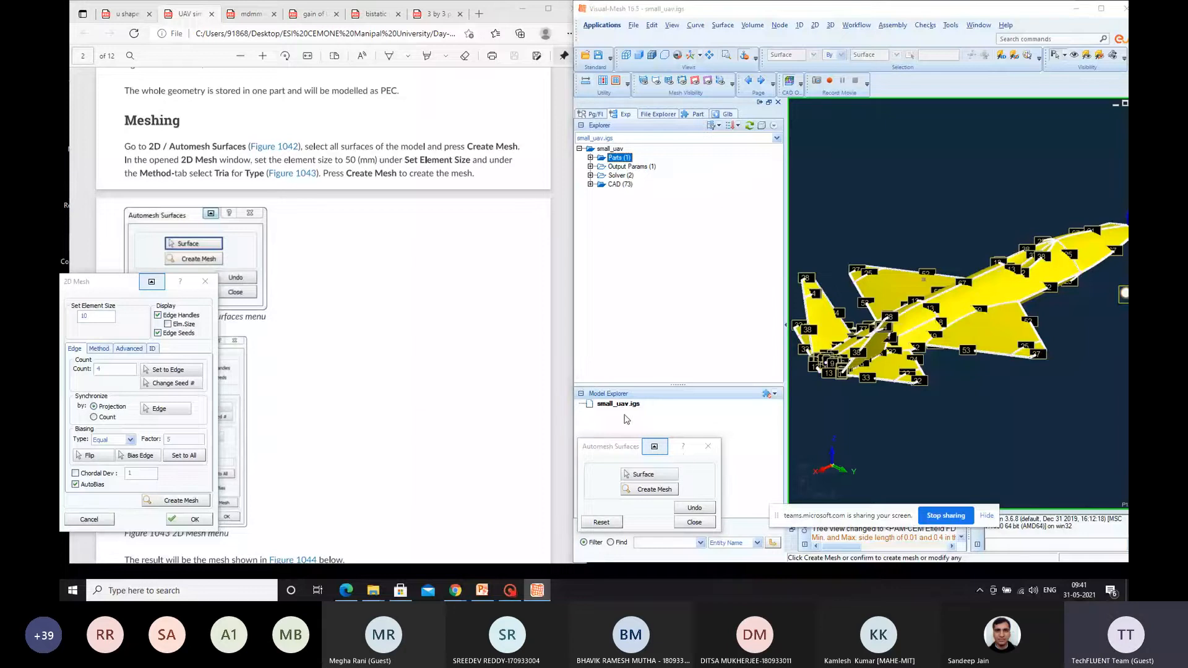
click(177, 500)
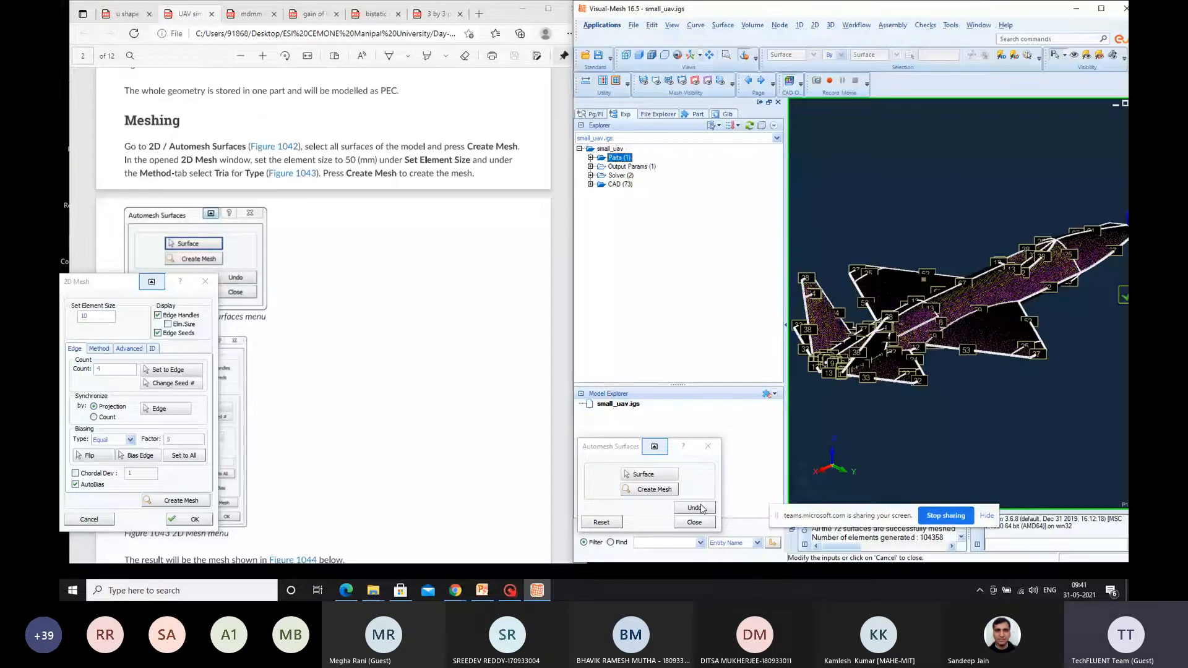
click(215, 444)
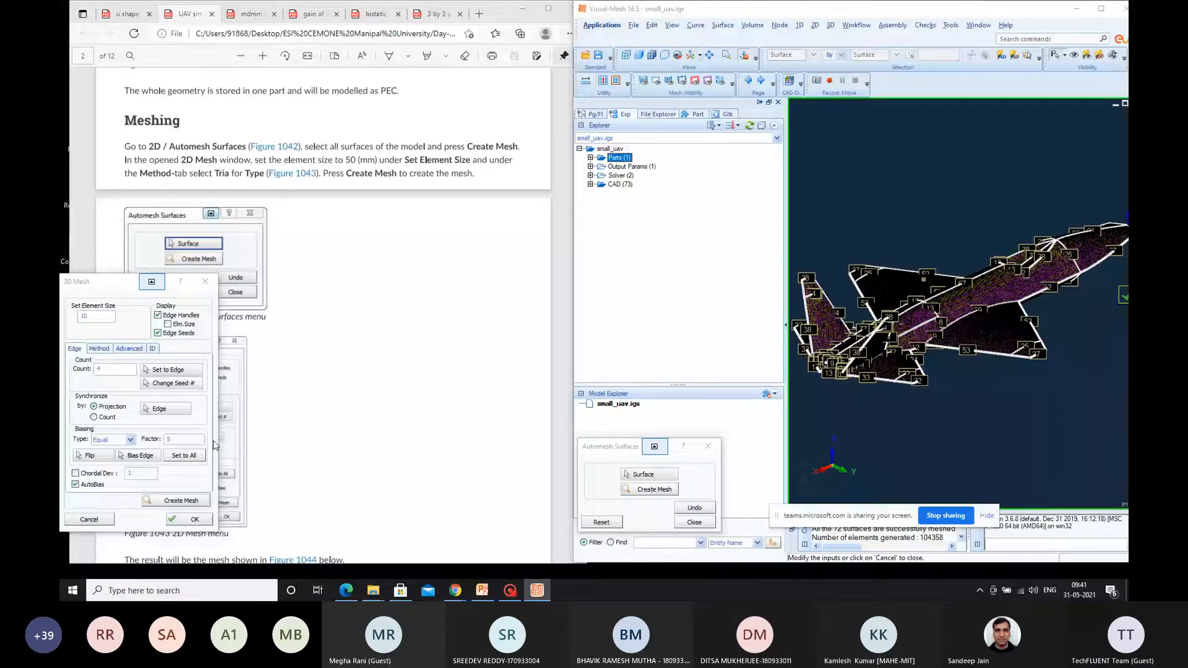
key(Escape)
Step: Select all UAV surfaces again through the model's Parts group and bring up the 2D Mesh settings
right_click(618, 158)
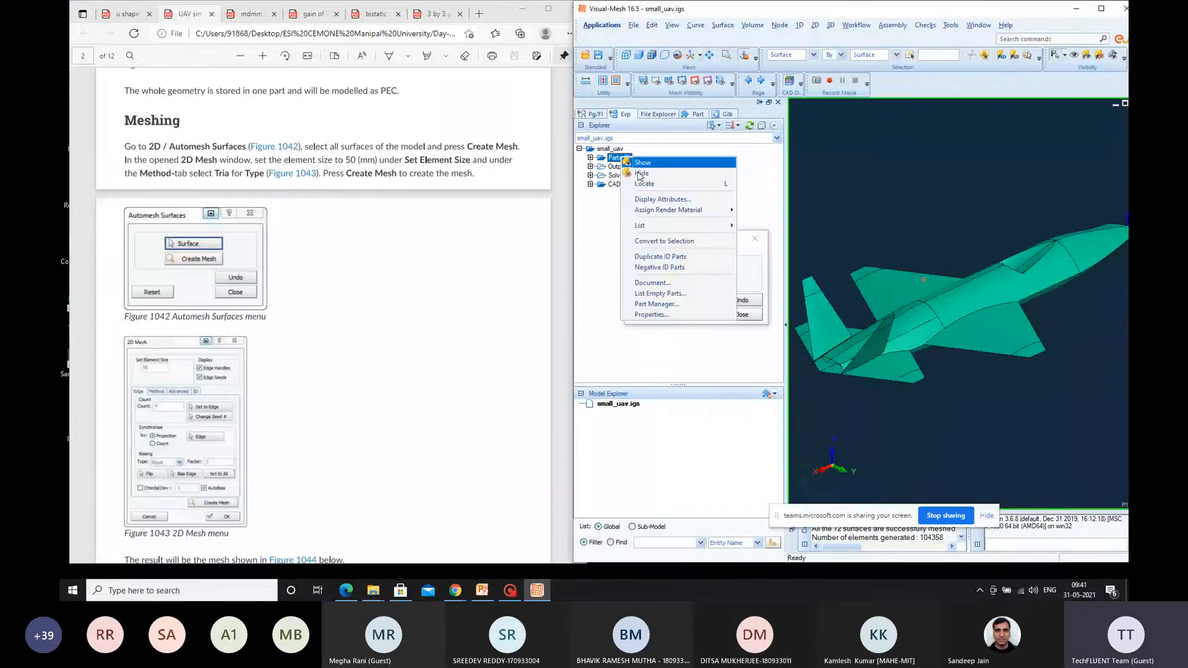
click(665, 241)
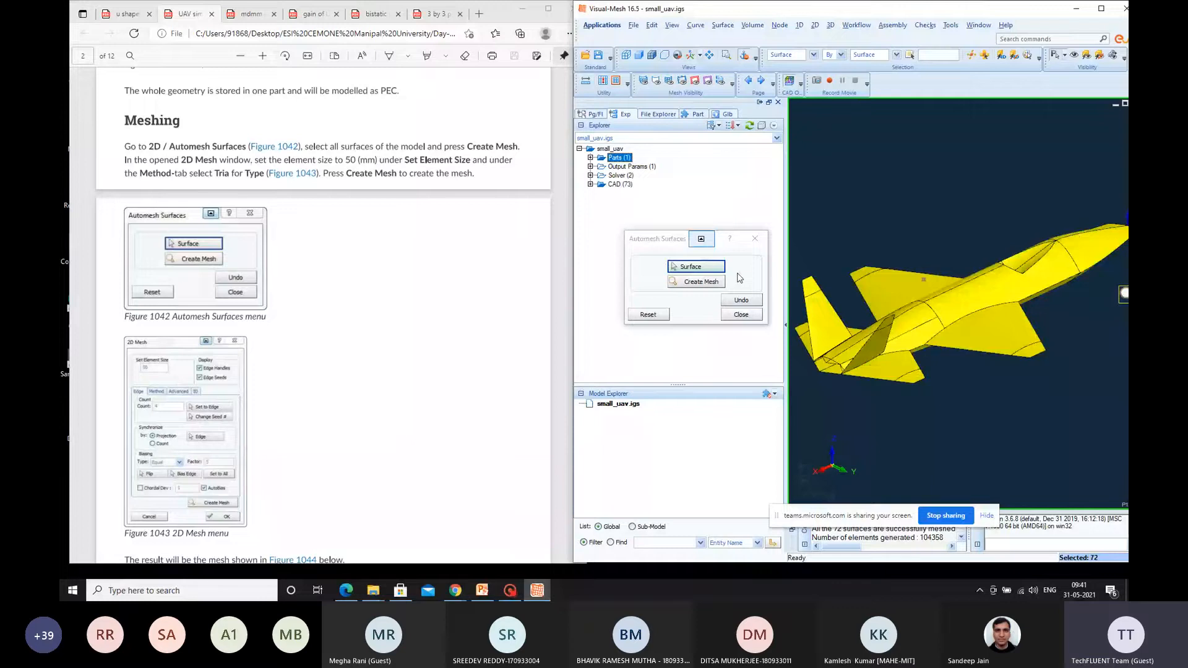
click(709, 283)
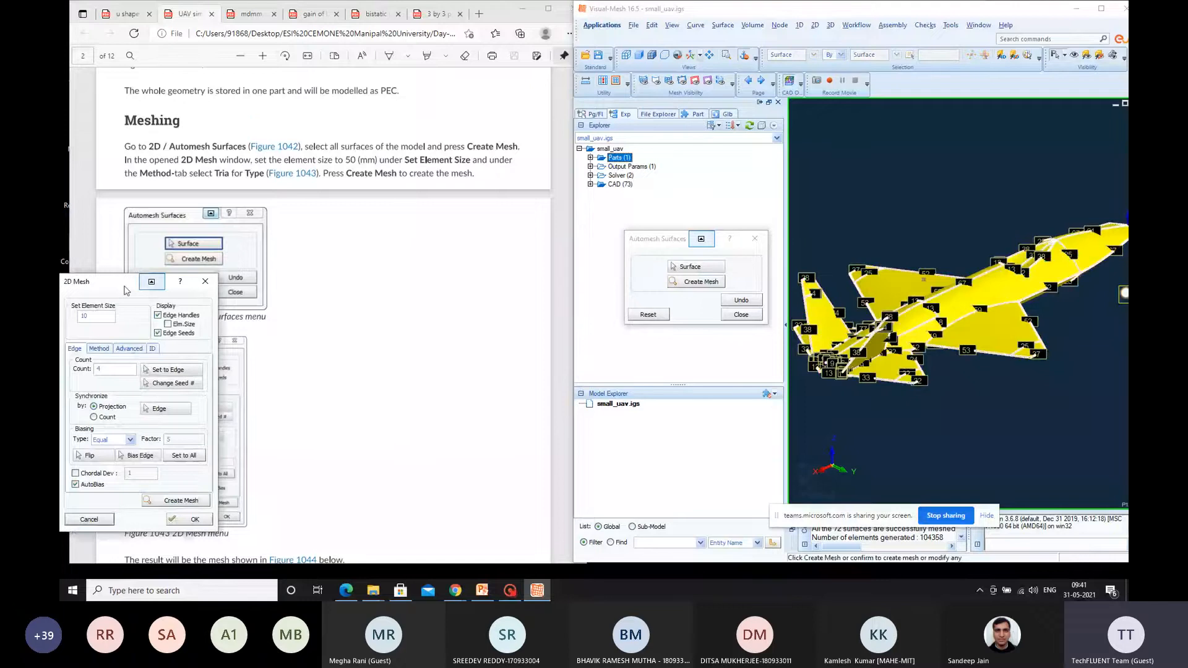
Step: Create the UAV's surface mesh with element size 50, accept it and close Automesh Surfaces
drag(126, 289, 880, 119)
double_click(873, 151)
text(50)
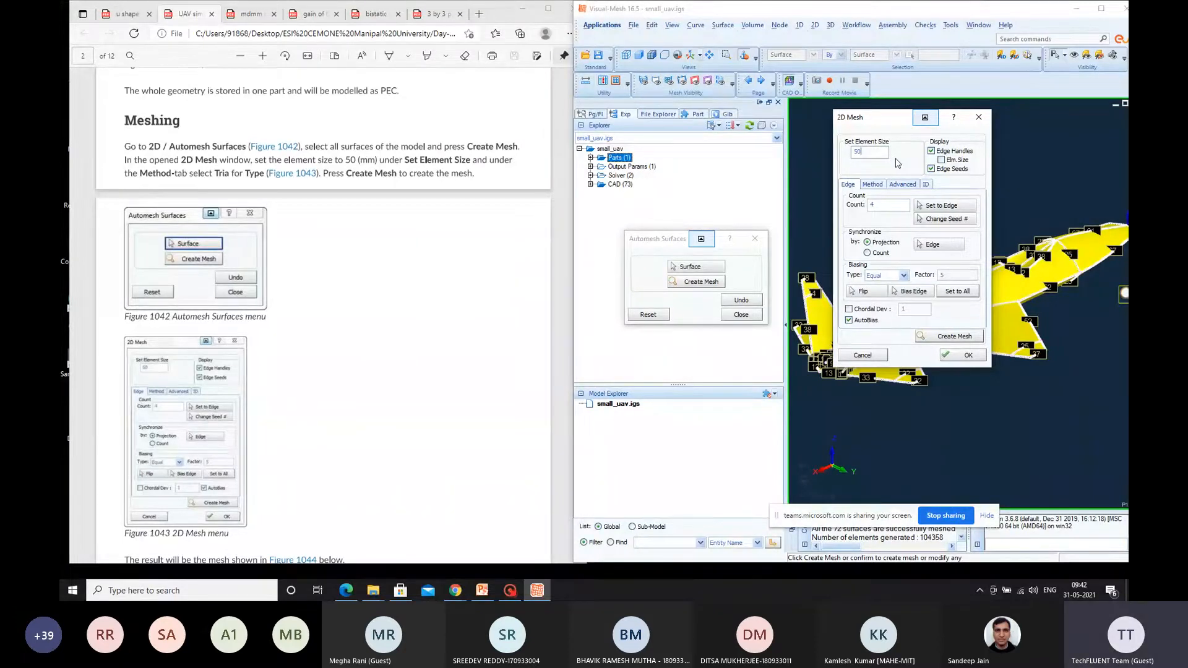
click(961, 338)
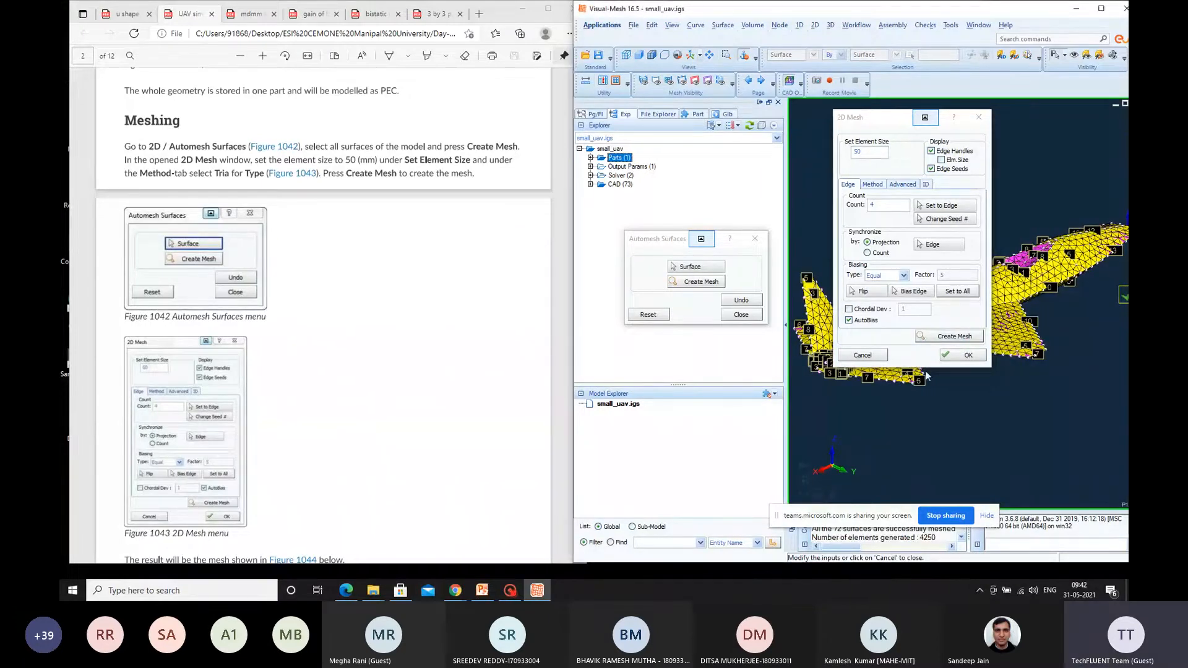
click(969, 357)
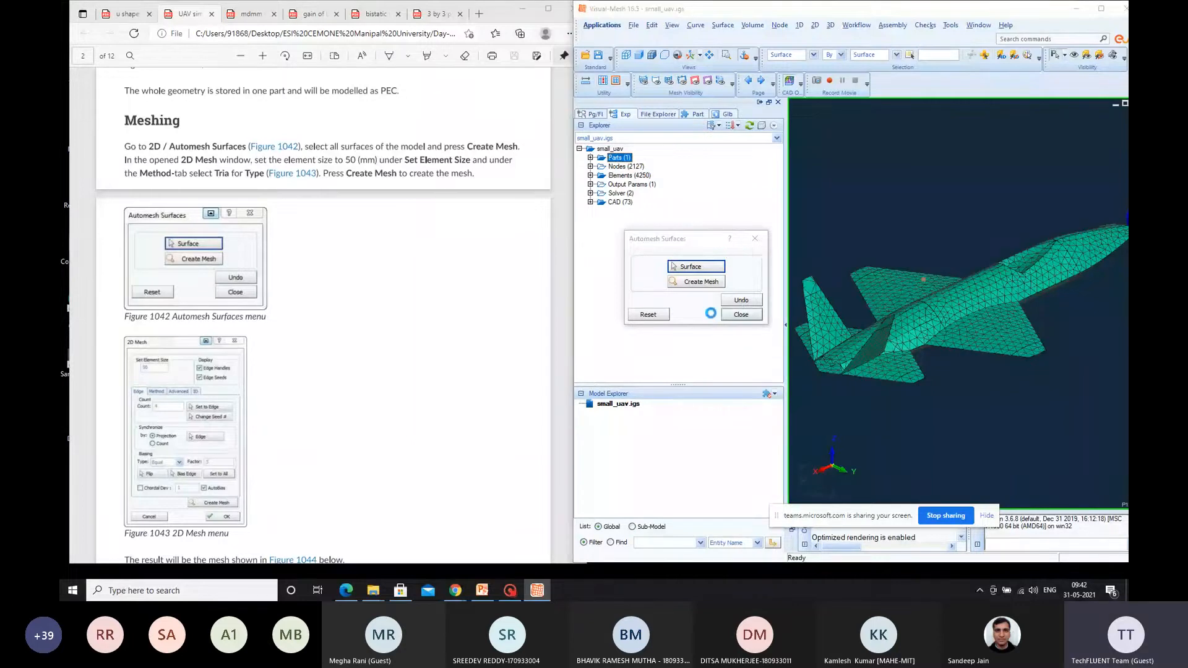
click(741, 314)
Step: Switch to the Visual-CEM application for the tutorial's parameter setup and set the CEM tree view to EFIELD TD
scroll(348, 318, down, 2)
scroll(348, 319, down, 5)
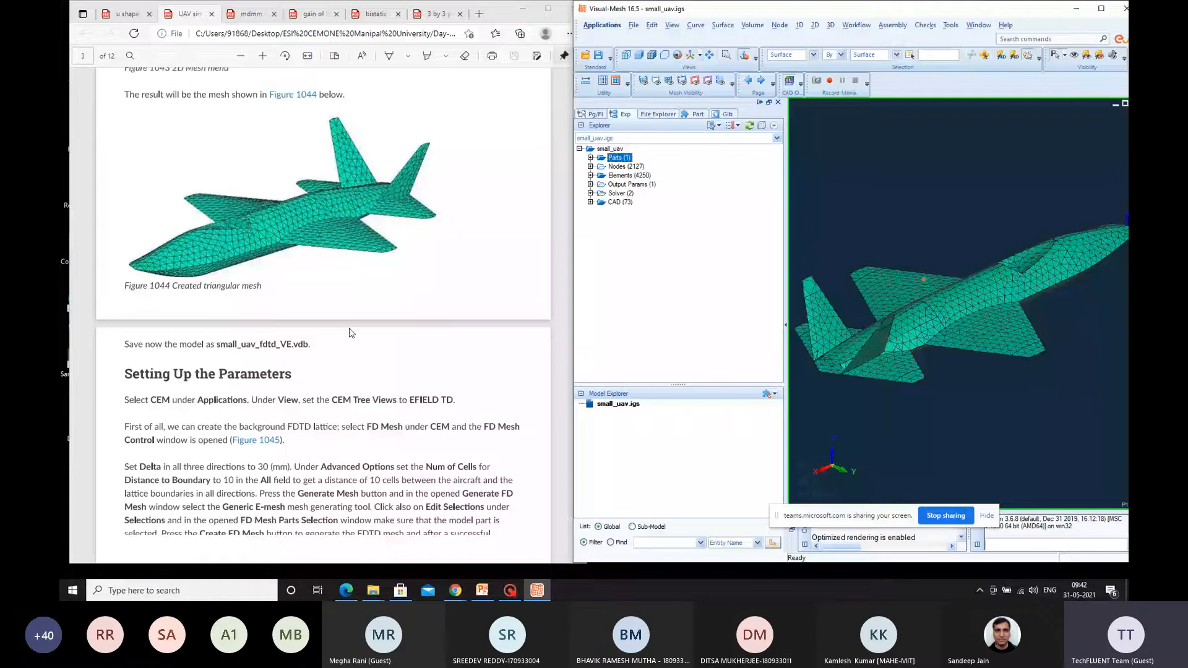
scroll(337, 279, down, 2)
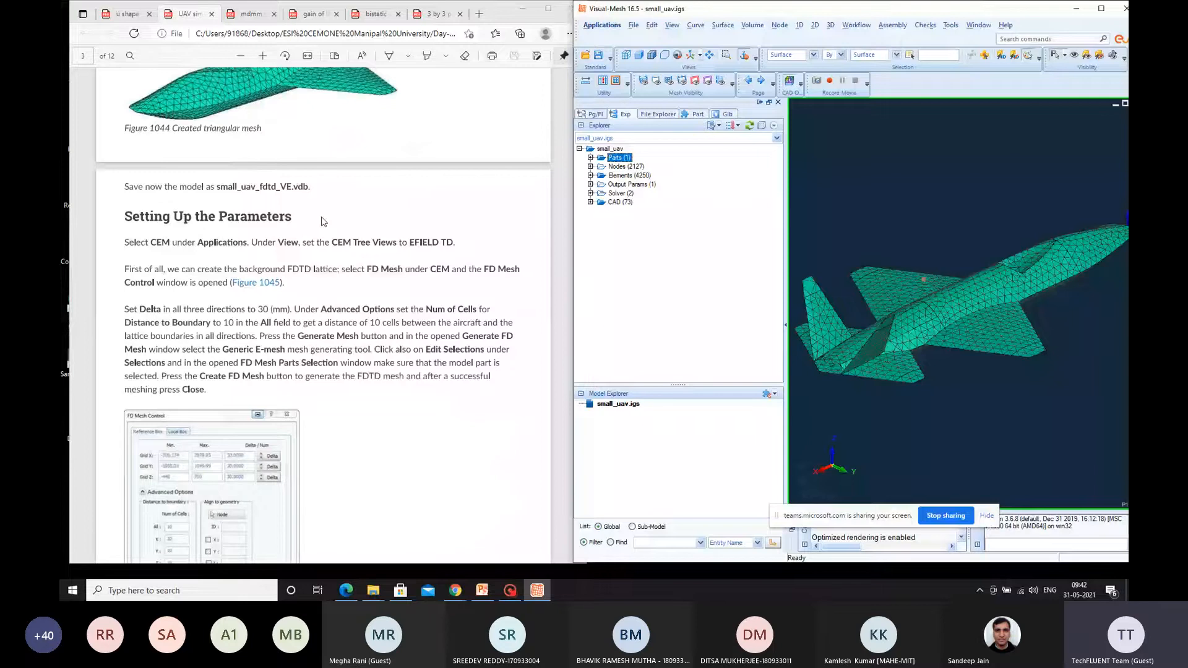
click(602, 25)
click(606, 56)
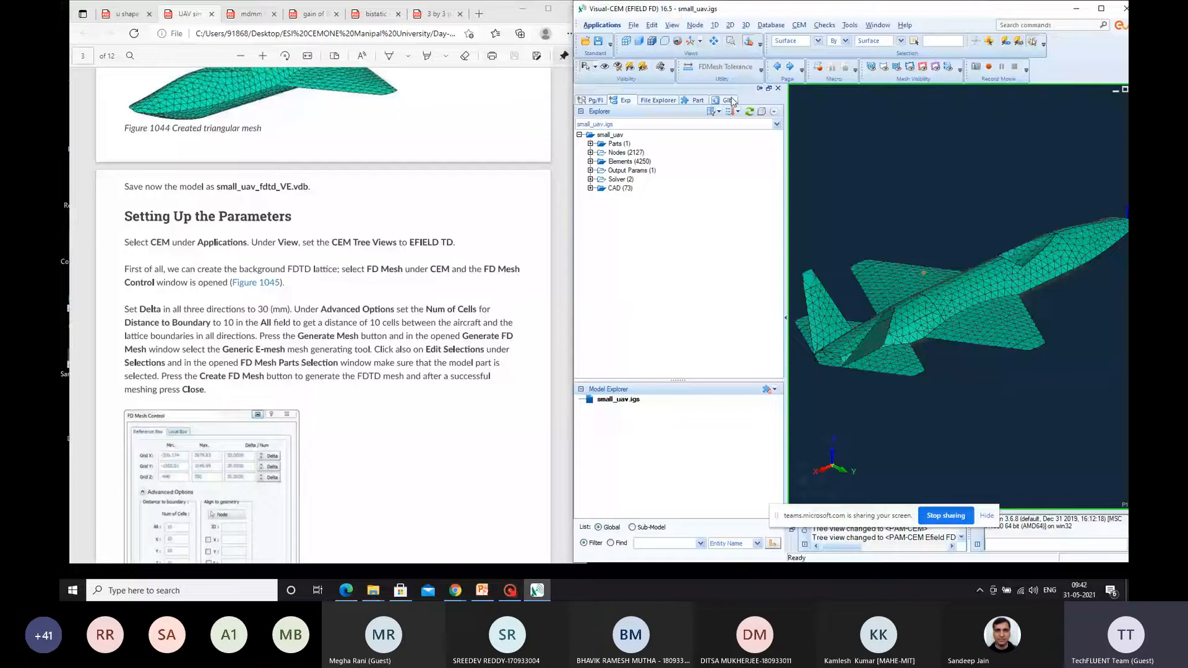
click(672, 26)
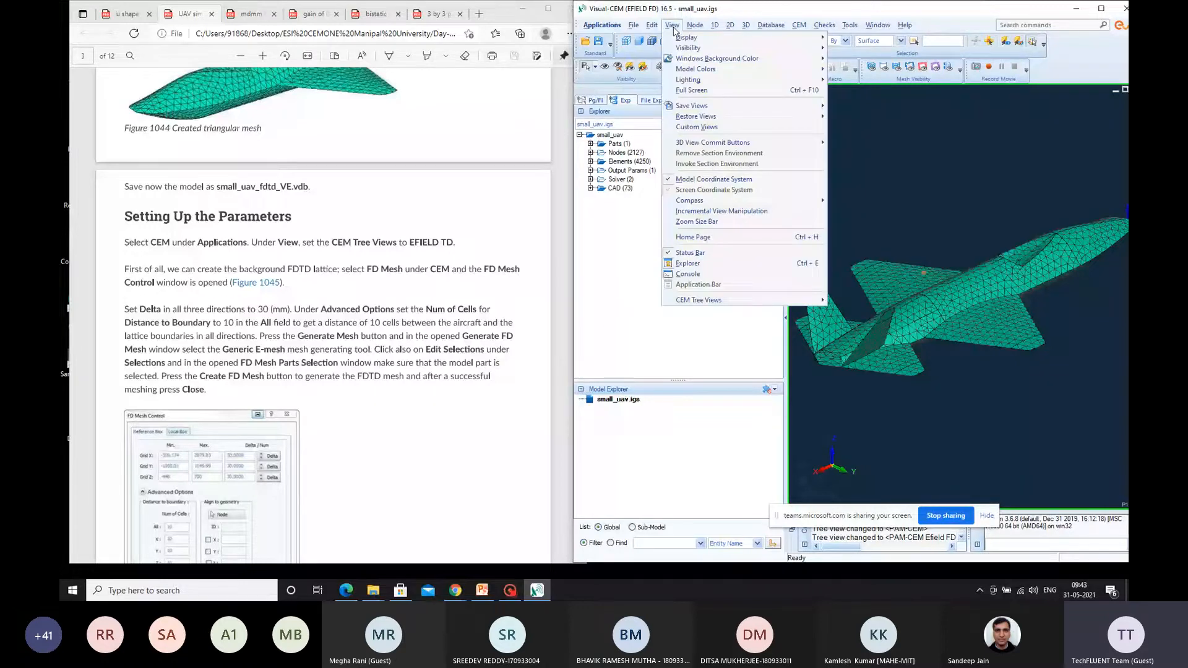
mouse_move(773, 300)
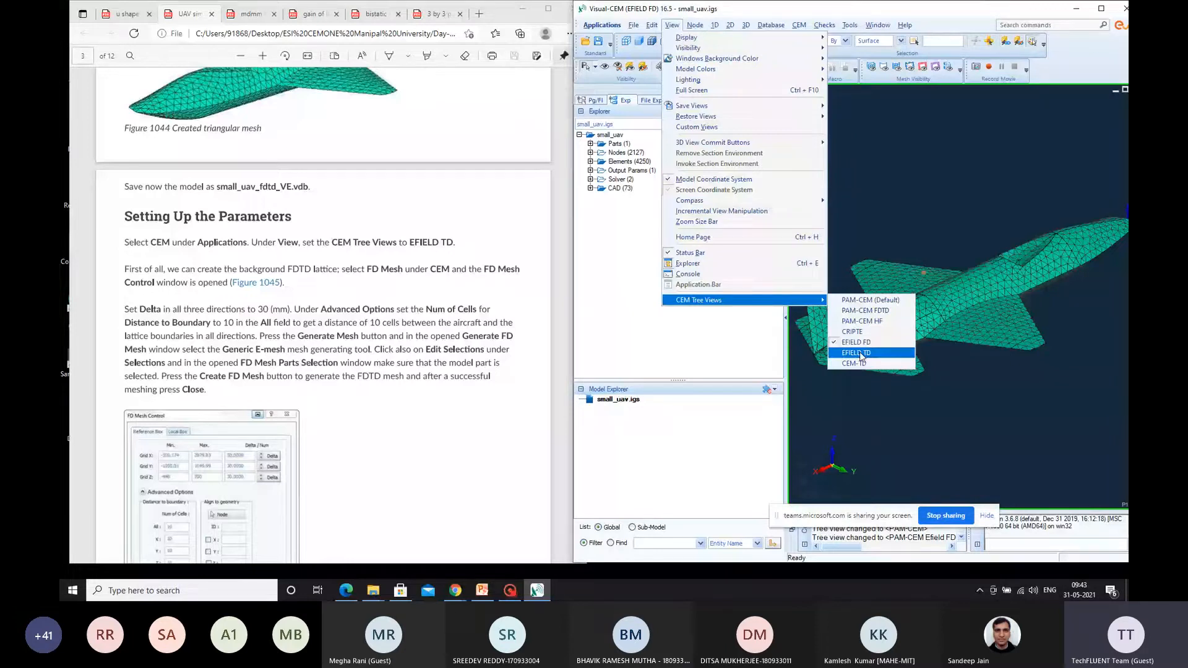
click(857, 353)
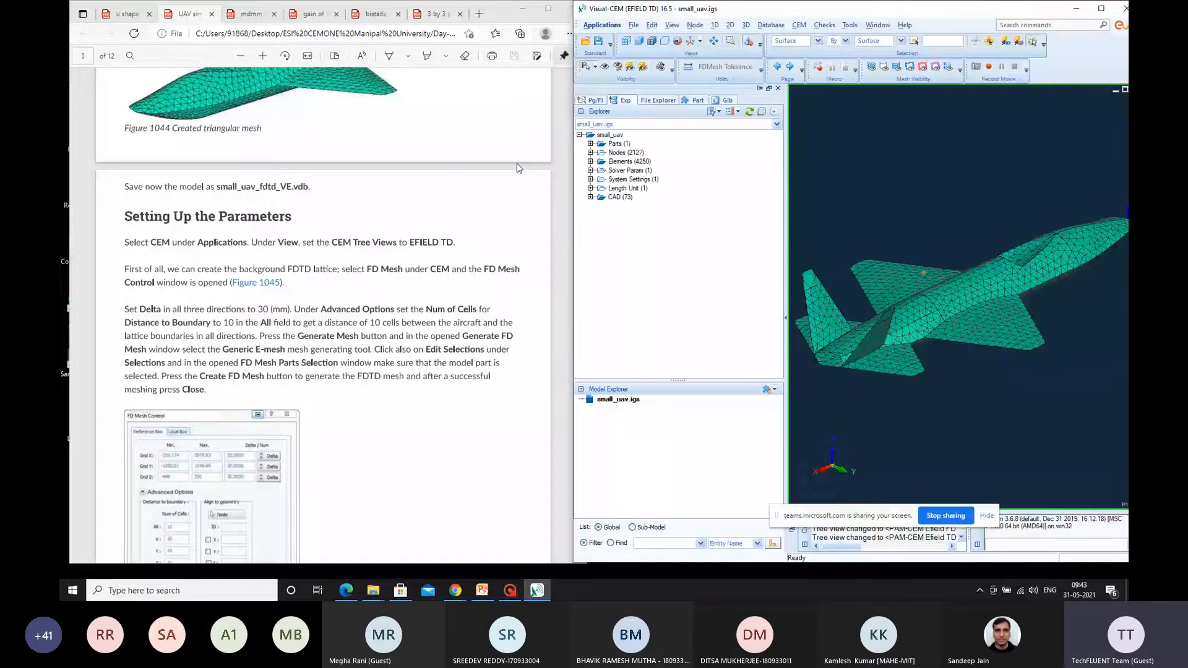
Step: Consult the tutorial's FDTD lattice instructions and bring up the FD Mesh Control settings
scroll(328, 198, down, 3)
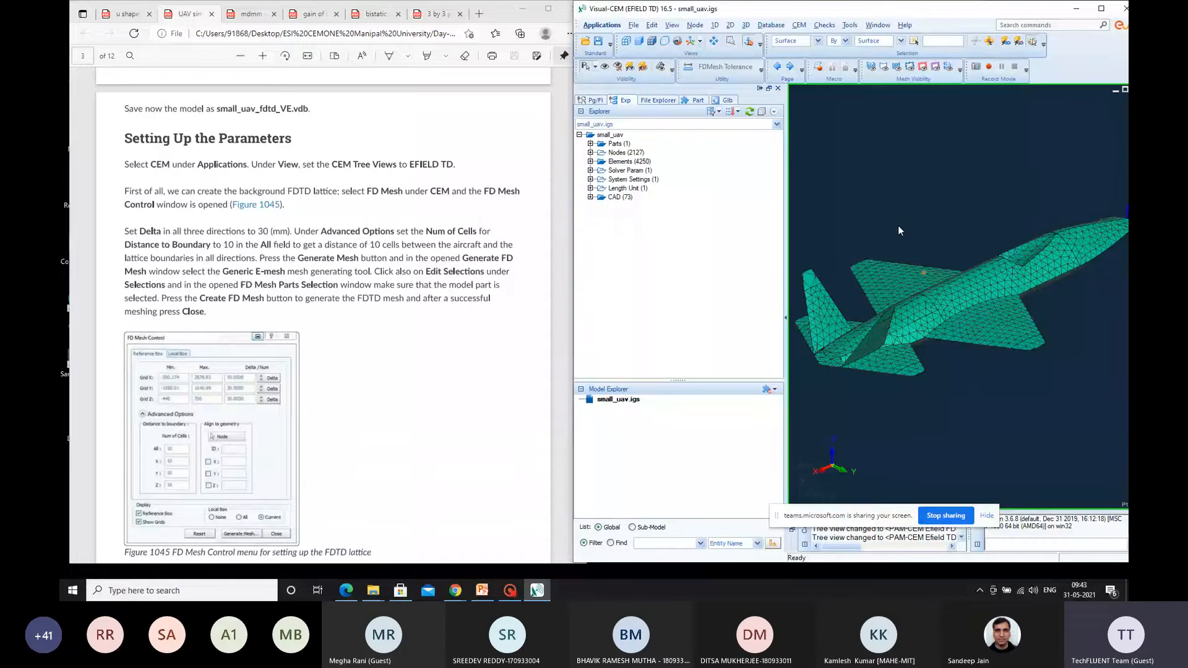
scroll(182, 295, down, 1)
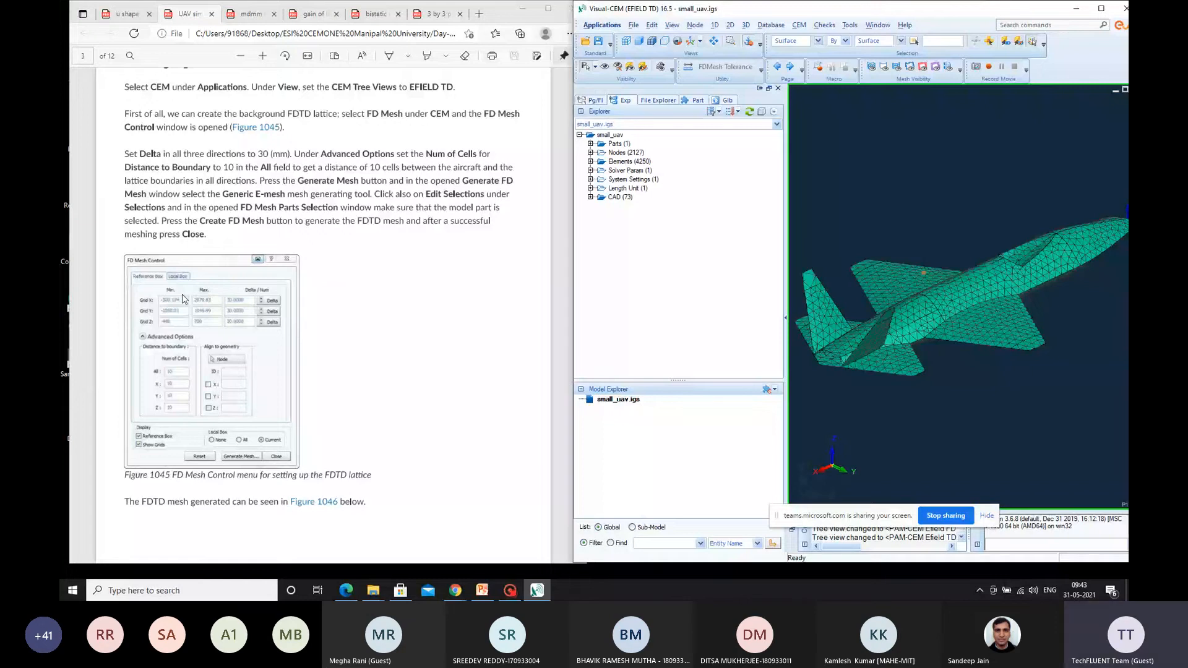
scroll(182, 294, up, 1)
scroll(374, 241, up, 1)
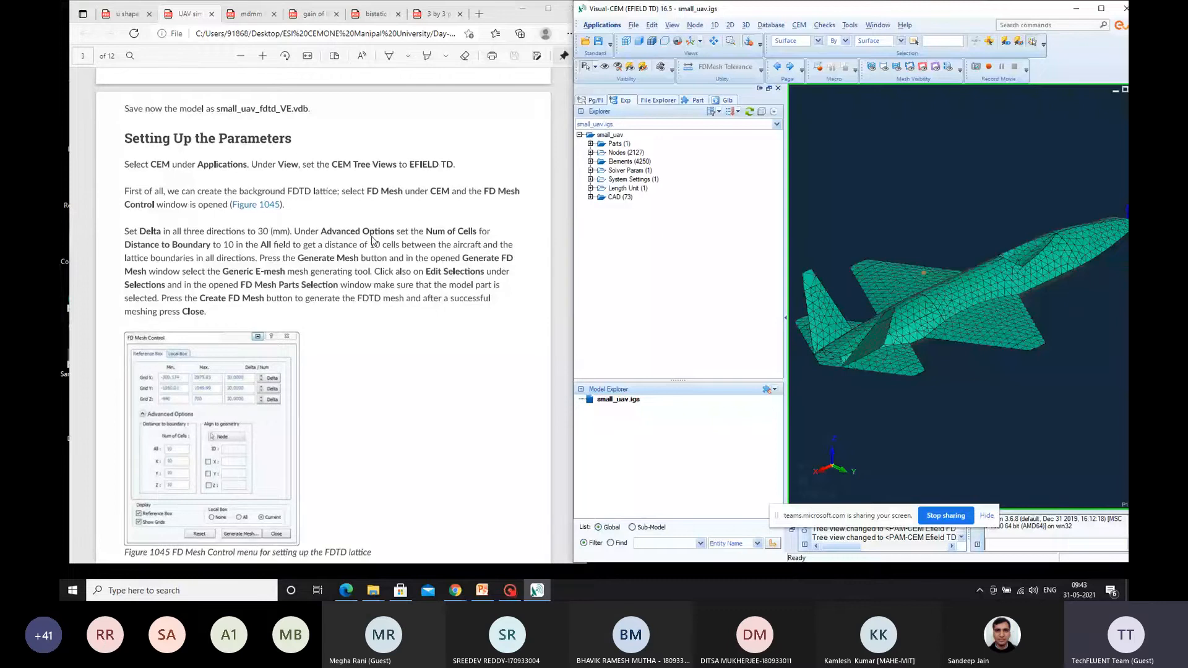
click(799, 24)
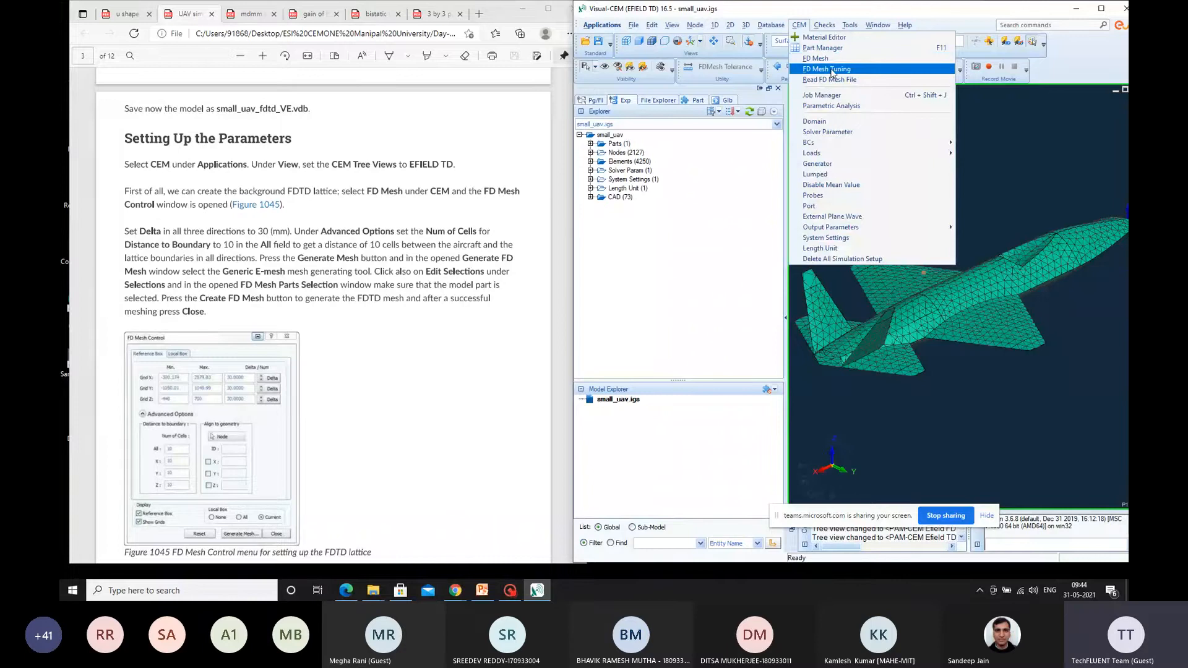
click(832, 71)
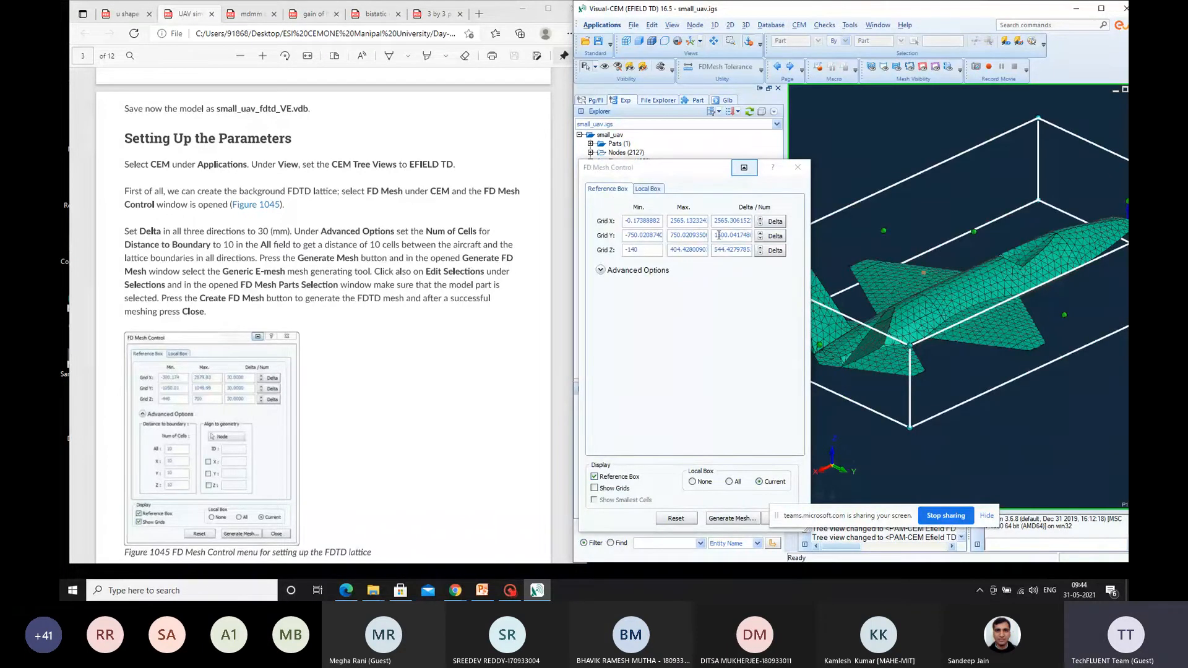
Step: Set Grid X of the reference box to minimum -300.174, maximum 2879.83 and delta 30
double_click(650, 221)
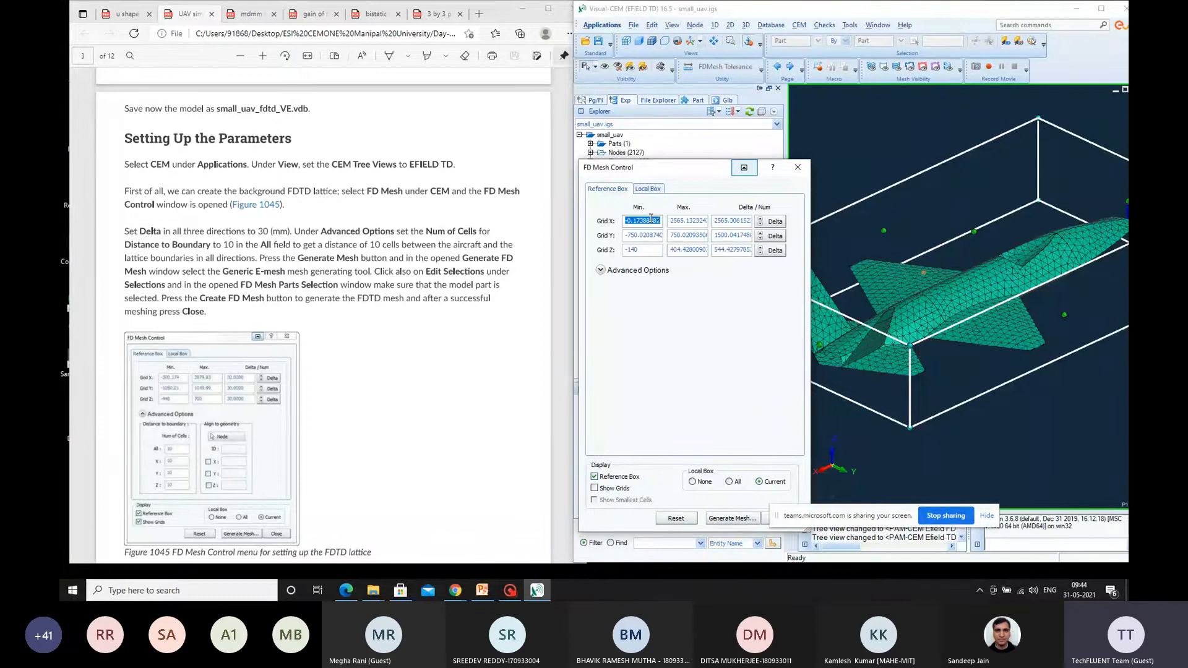
text(-300)
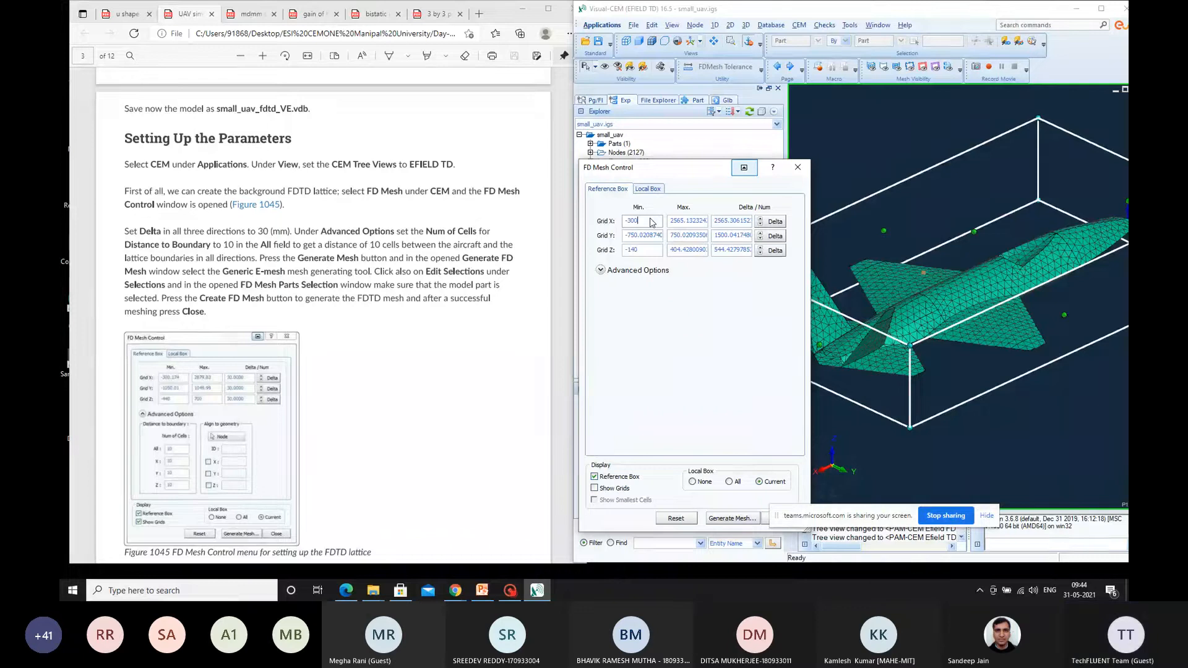
text(.174)
key(Tab)
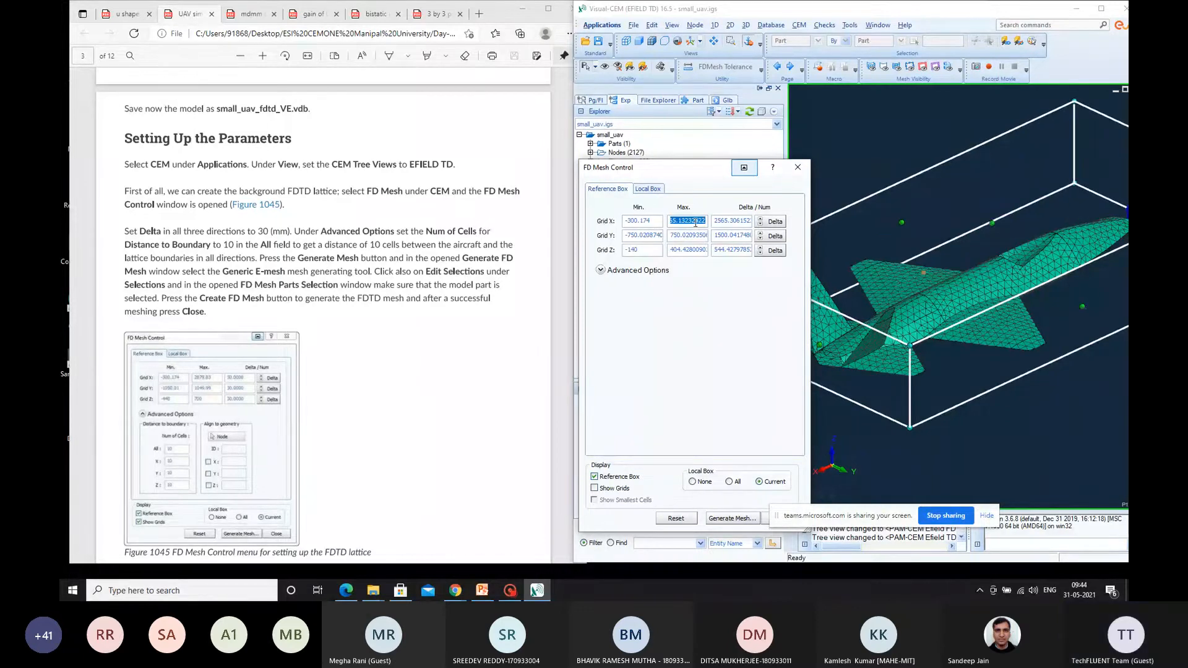
text(2879.83)
key(Tab)
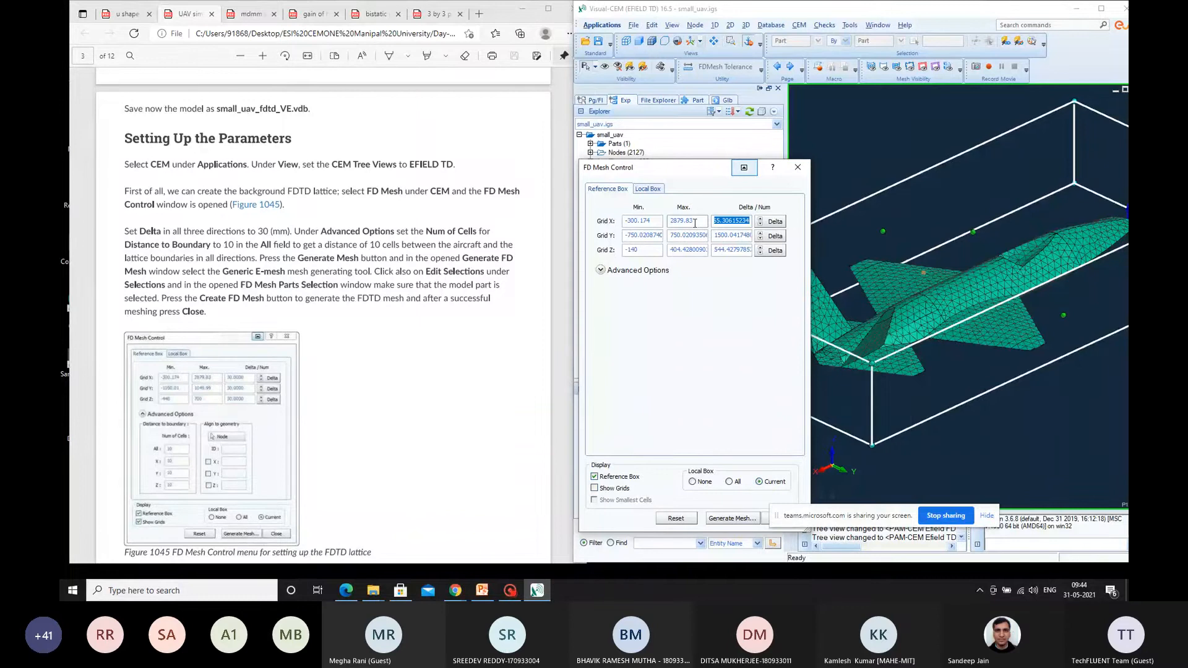
text(30)
key(Tab)
Step: Set Grid Y of the reference box to minimum -1050.01, maximum 1049.99 and delta 30
double_click(650, 236)
text(-1050)
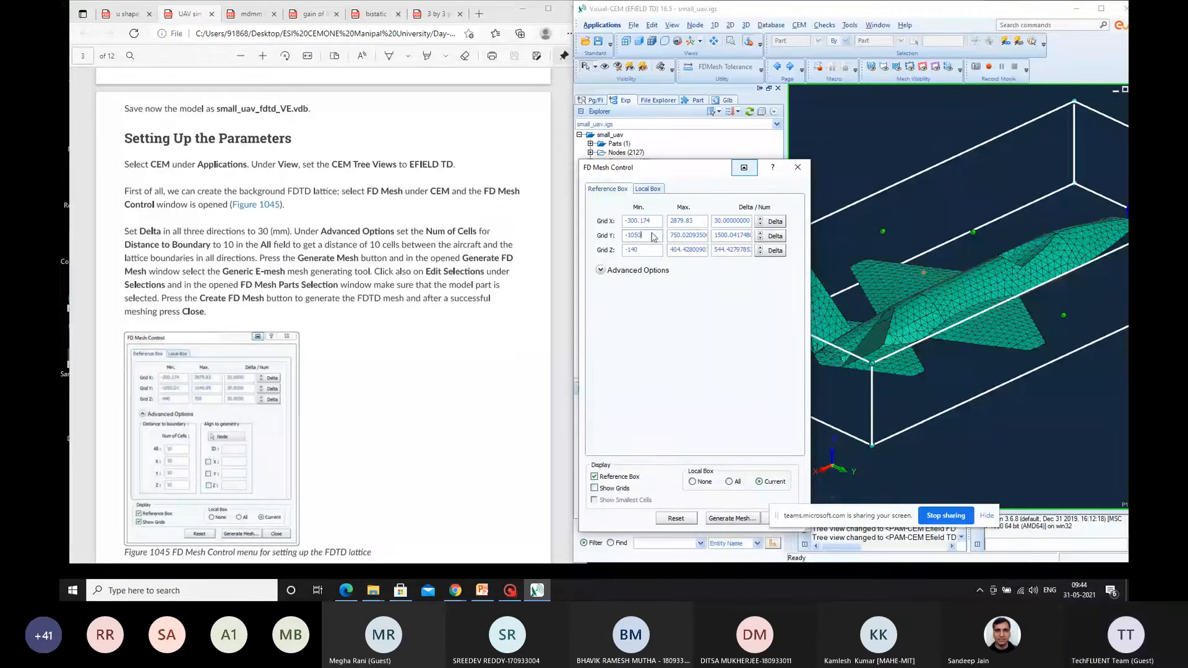
text(.01)
double_click(700, 238)
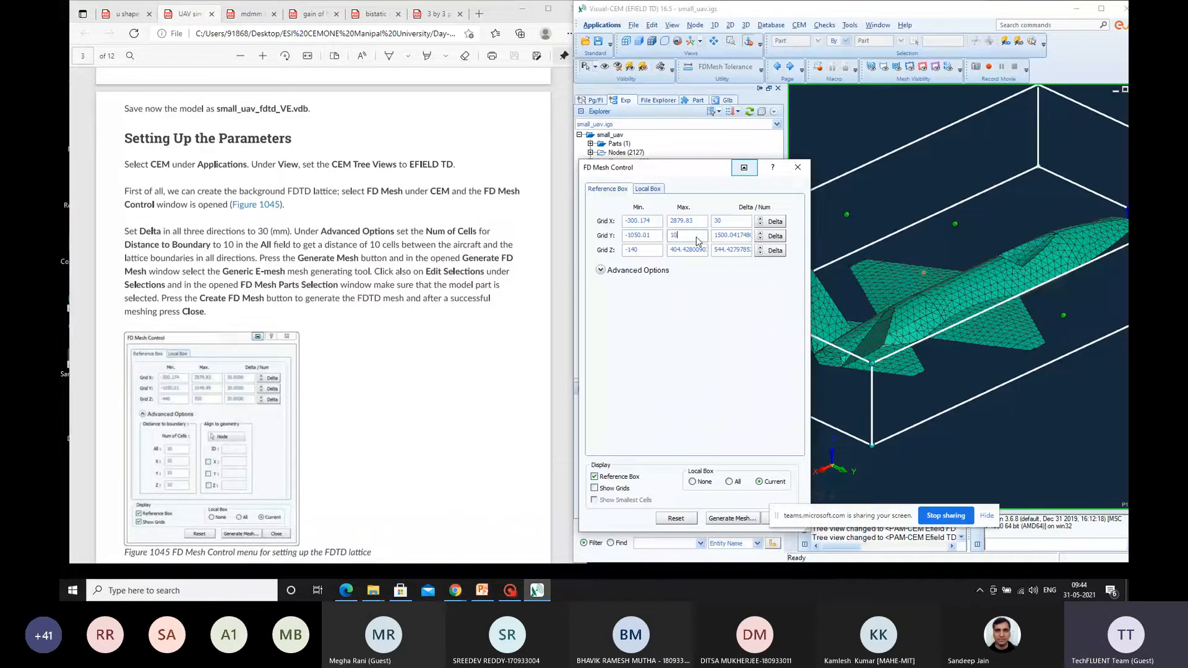
text(1049)
text(.99)
click(949, 356)
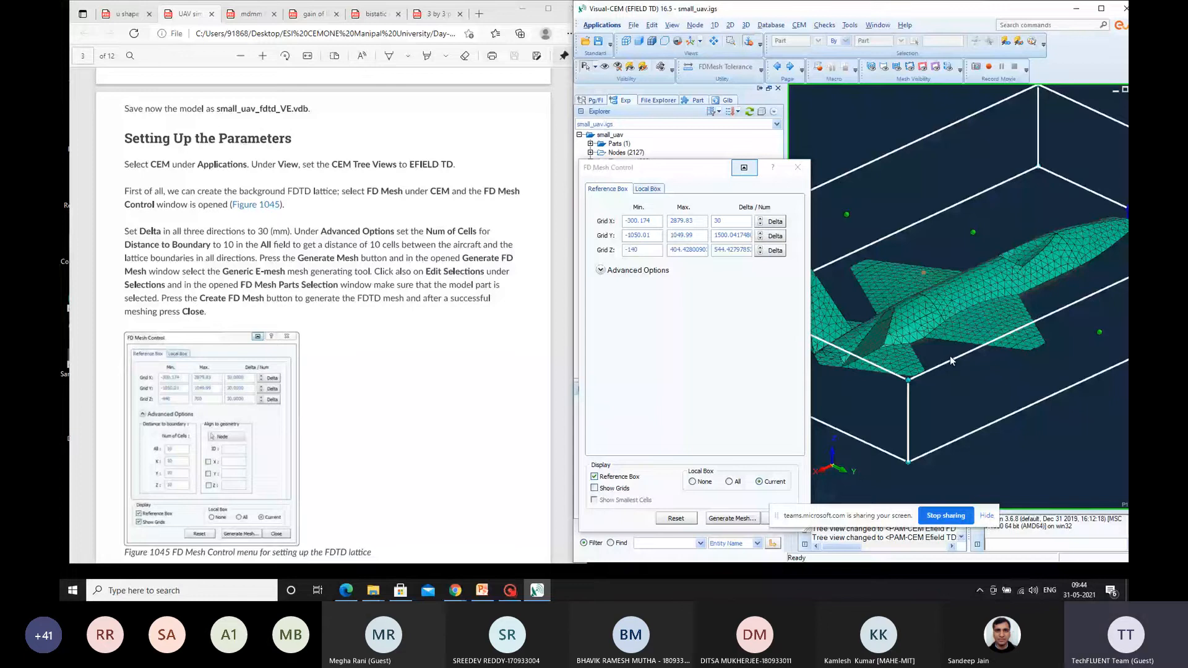
double_click(732, 235)
text(30)
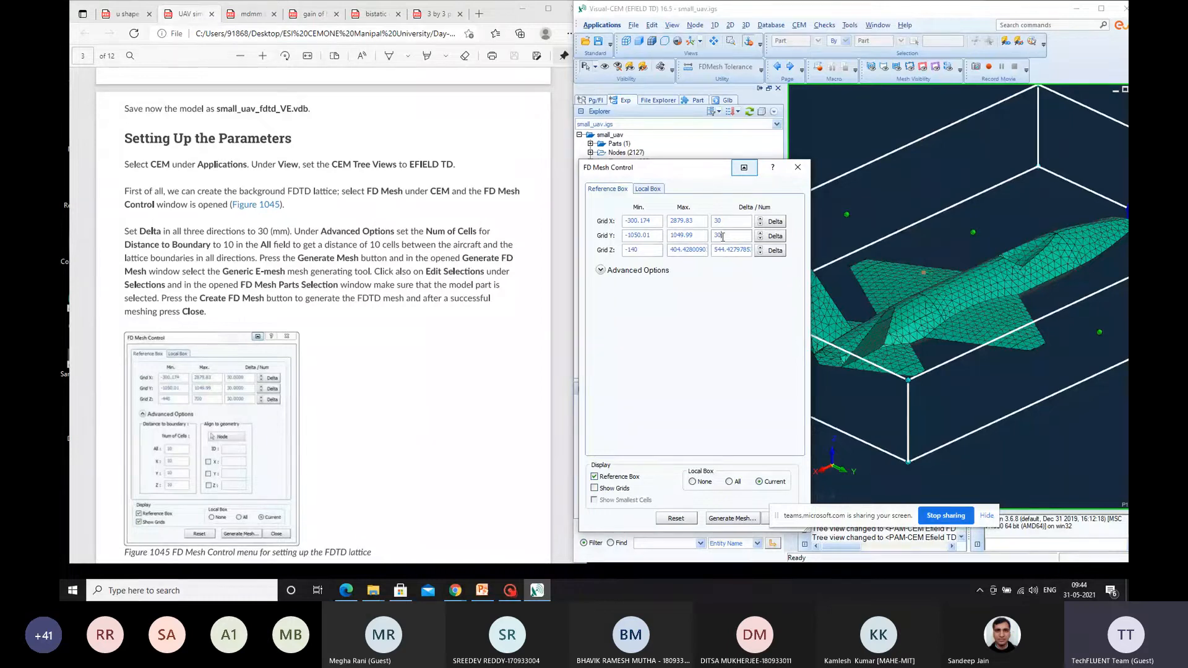
Step: Set Grid Z of the reference box to minimum -440, maximum 700 and delta 30
click(637, 249)
double_click(636, 249)
text(-440)
double_click(690, 249)
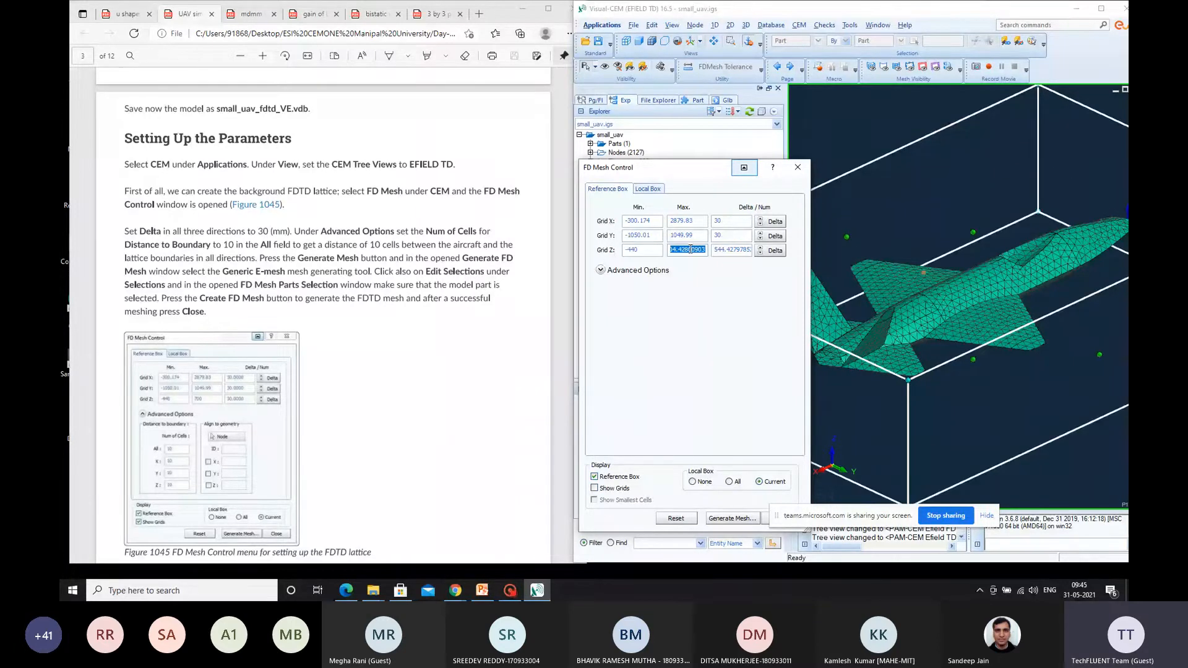
text(700)
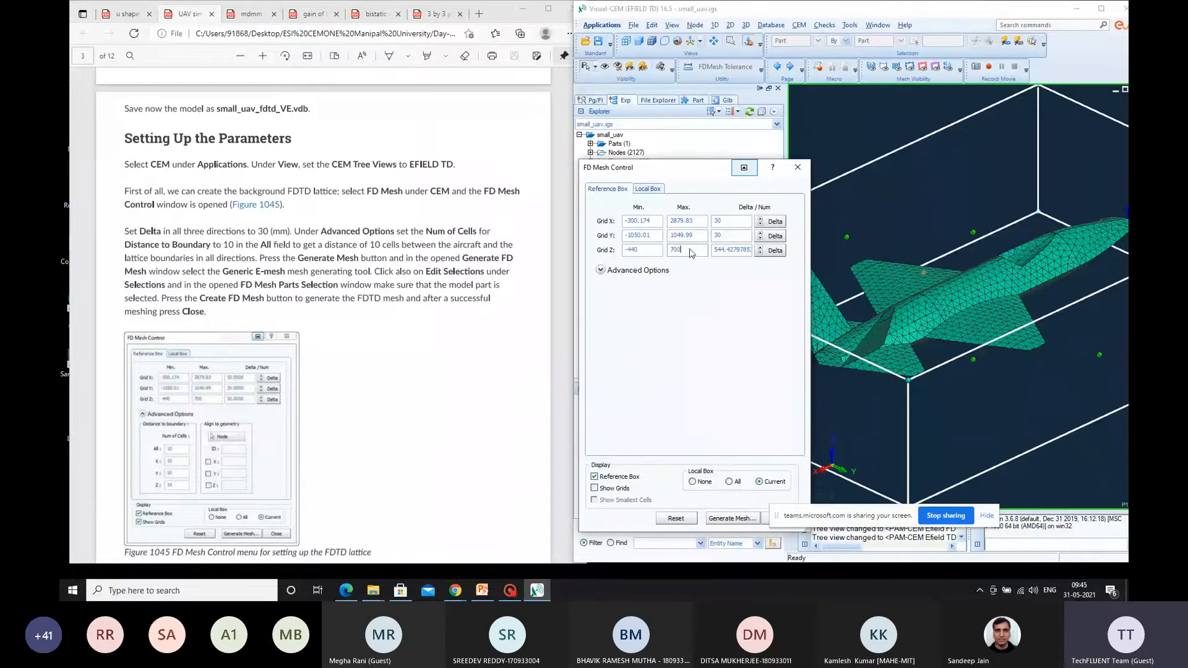
double_click(738, 249)
text(30)
Step: Set the distance to boundary to 10 cells in all directions under Advanced Options and show the grids
click(601, 270)
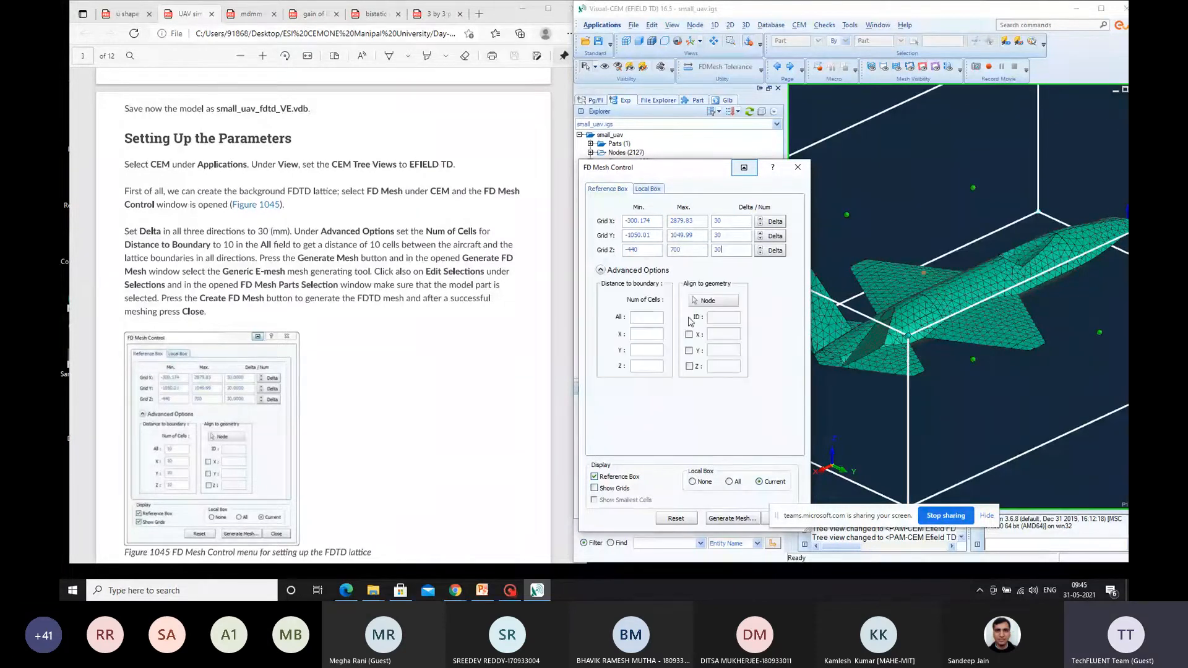
click(656, 316)
text(10)
click(596, 489)
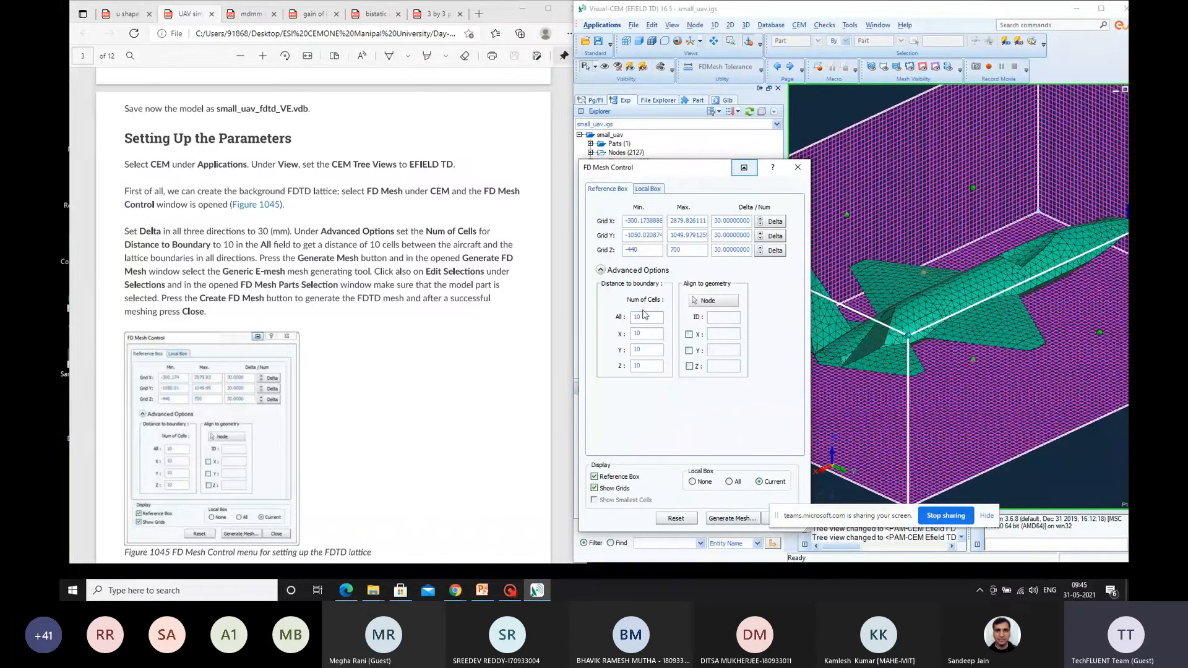
Step: Examine the grid around the UAV and compare it with the tutorial's FD mesh figures and generation instructions
scroll(413, 317, down, 3)
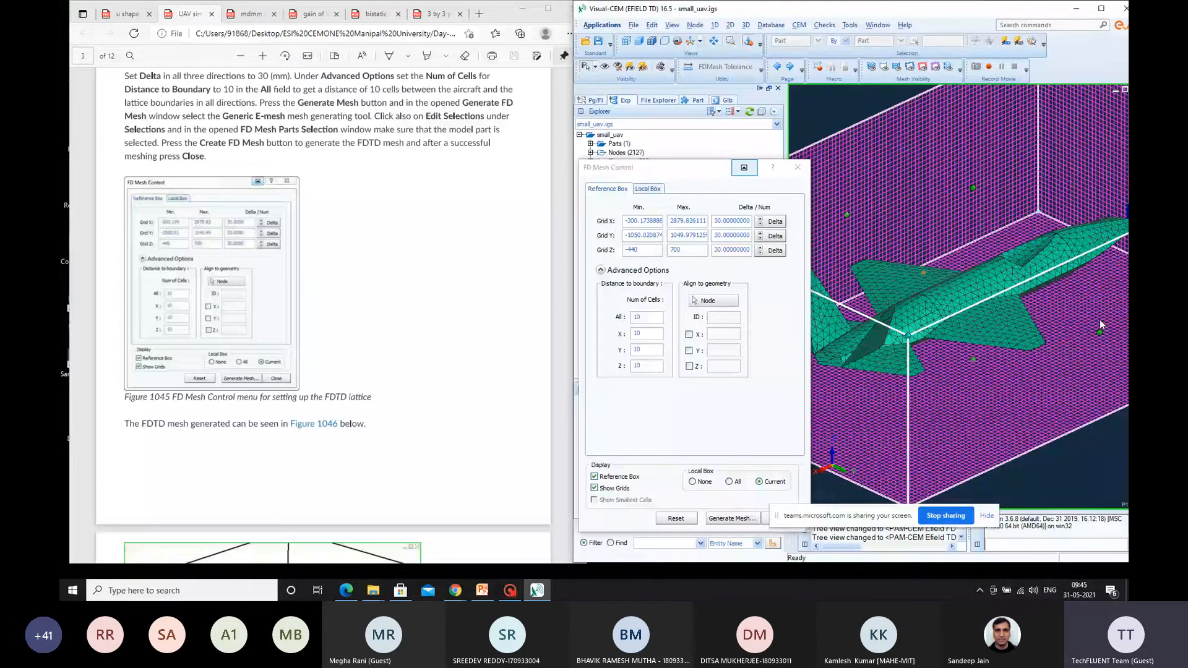
mouse_move(933, 392)
middle_down()
mouse_move(928, 406)
mouse_move(958, 407)
mouse_move(939, 414)
middle_up()
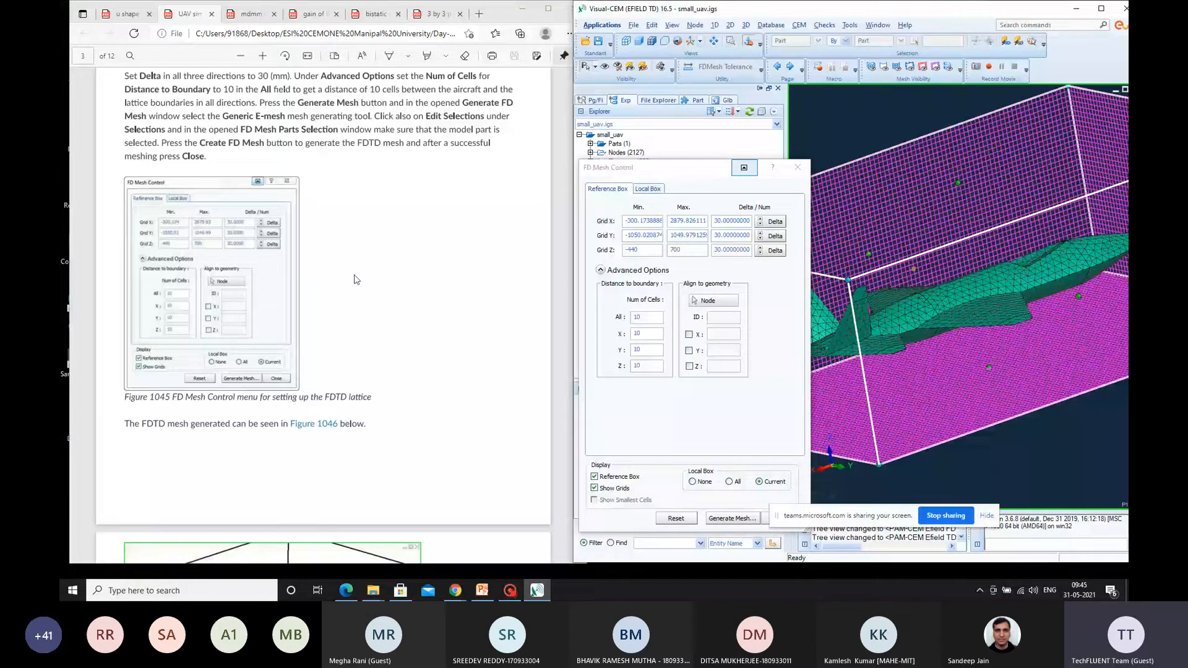
scroll(513, 324, down, 6)
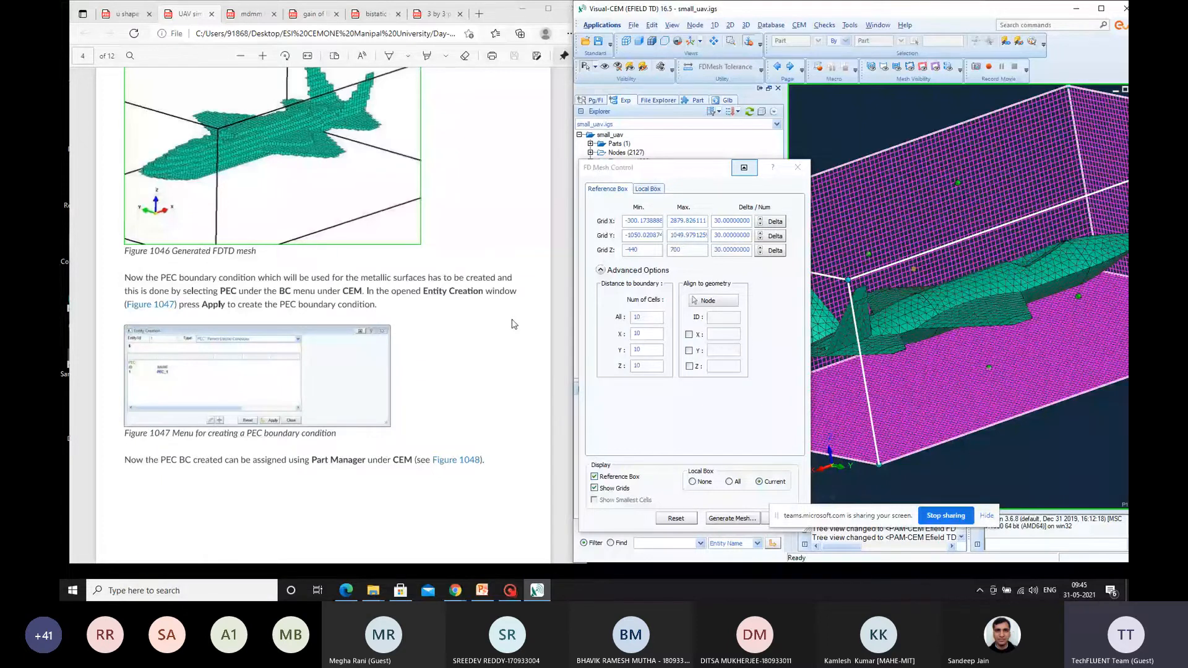
scroll(505, 335, up, 8)
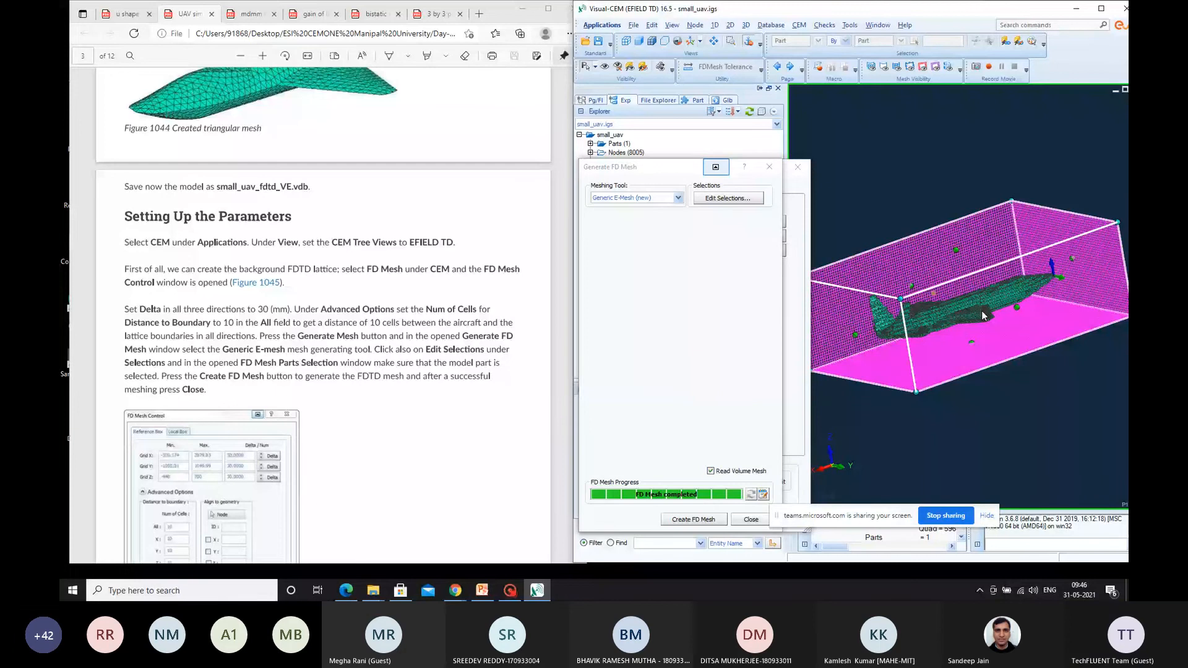
Step: Inspect the generated FD mesh, close both FD mesh windows and advance the tutorial to the PEC boundary condition
ctrl+drag(983, 315, 941, 291)
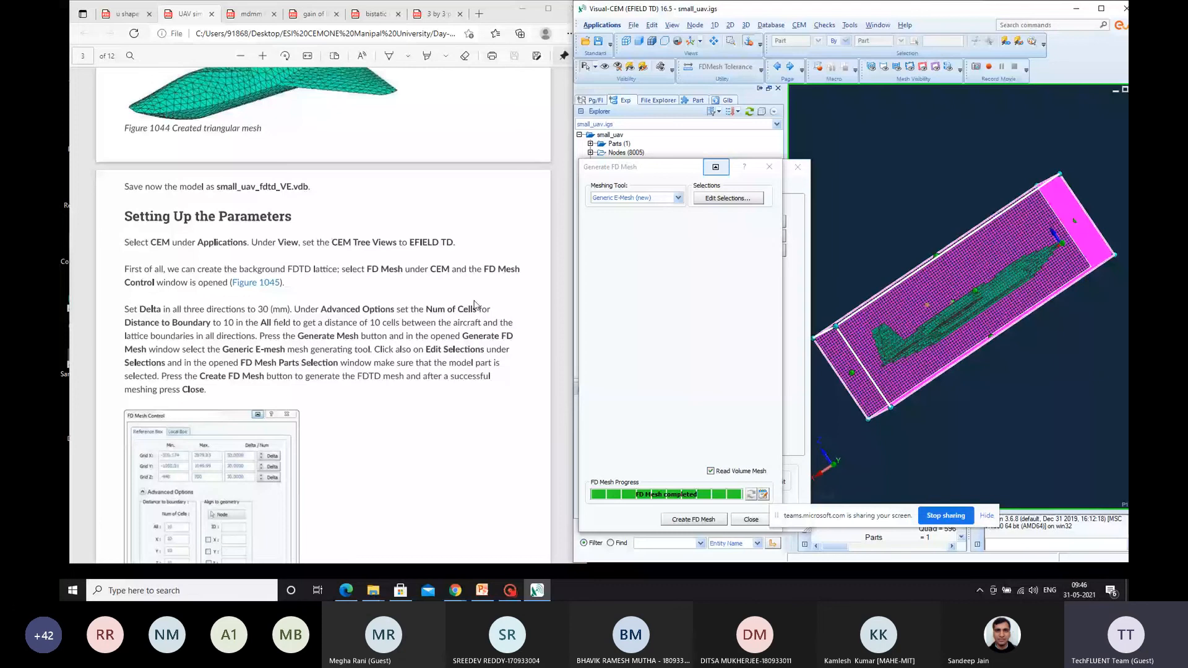
scroll(475, 306, down, 10)
click(751, 520)
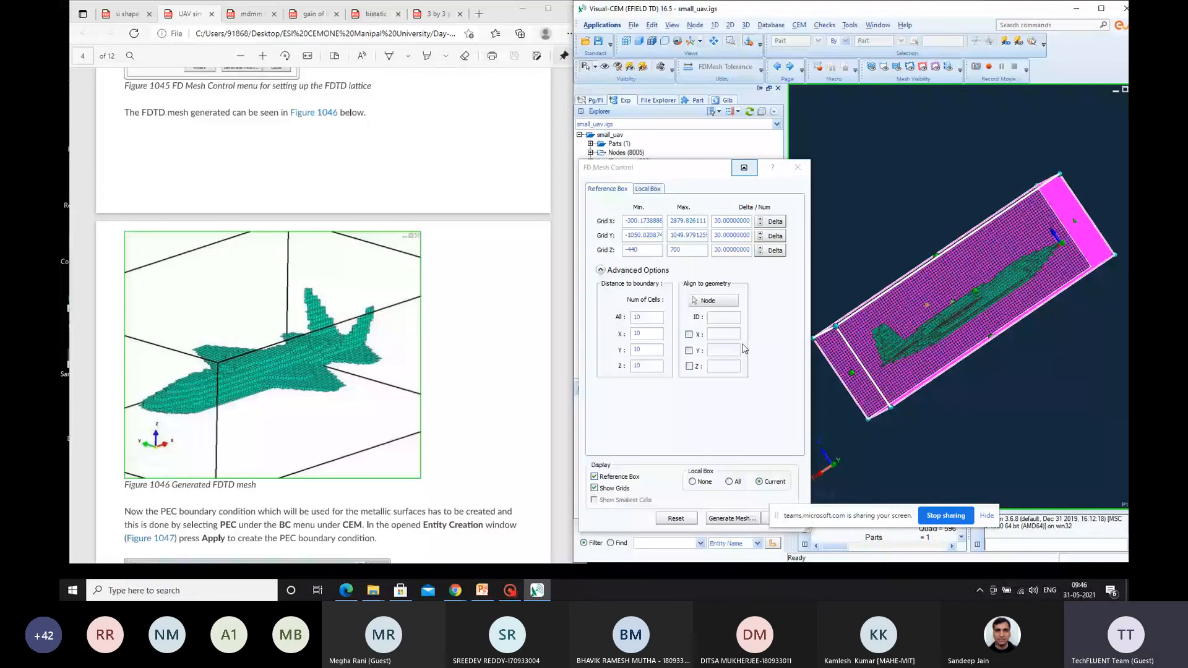
scroll(323, 310, down, 4)
click(798, 168)
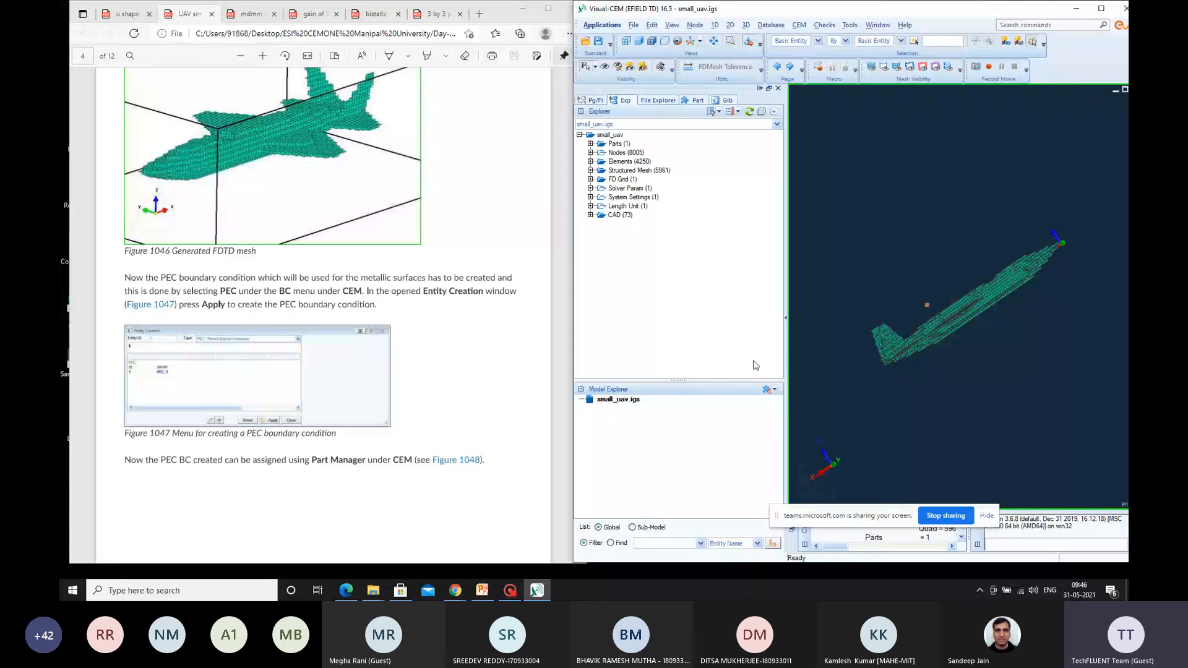